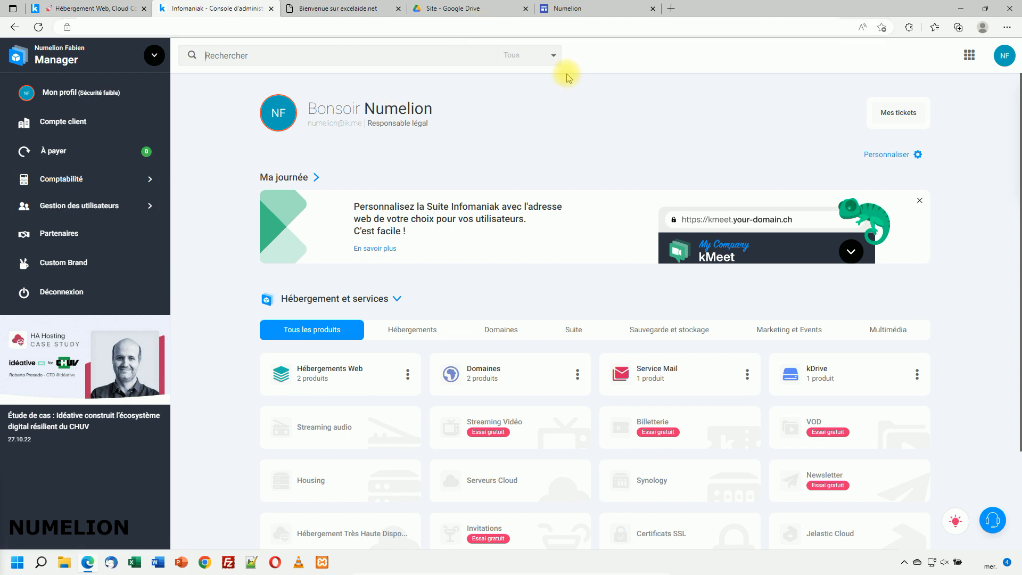
Step: Open the published version of the Numelion site and examine its web address, comparing it with the excelaide.net domain
left_click(585, 9)
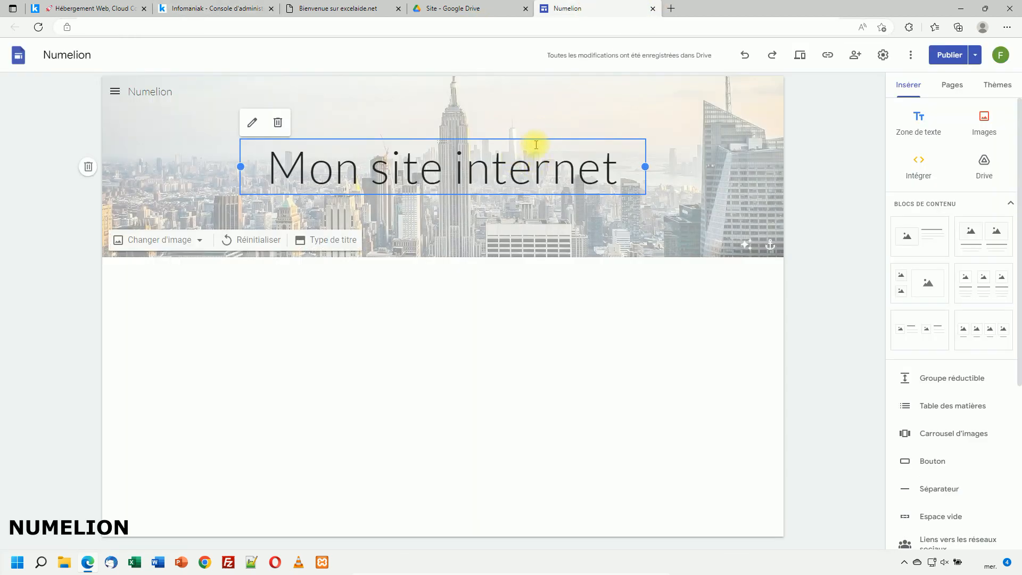
left_click(835, 242)
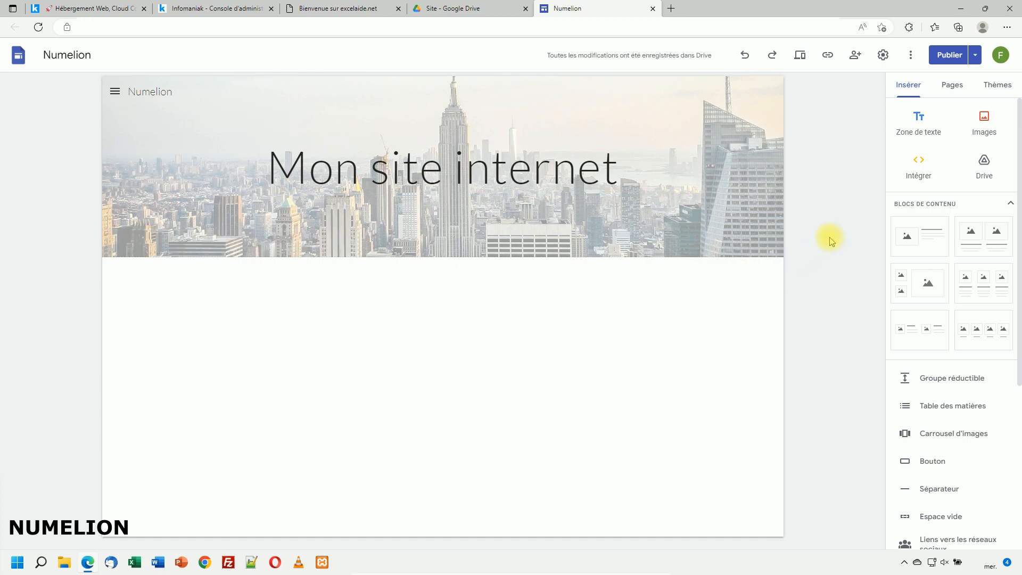
left_click(975, 54)
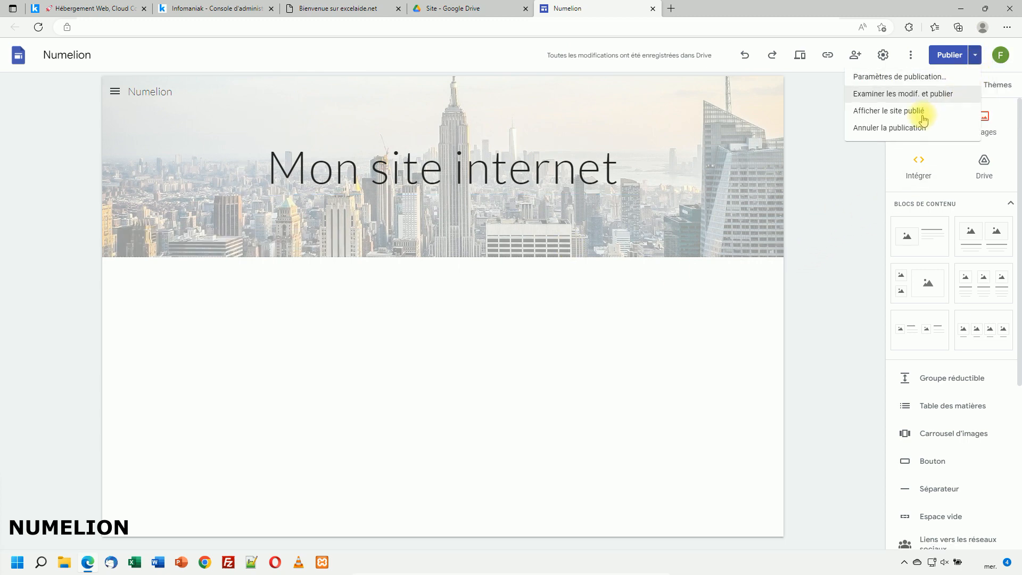
left_click(892, 113)
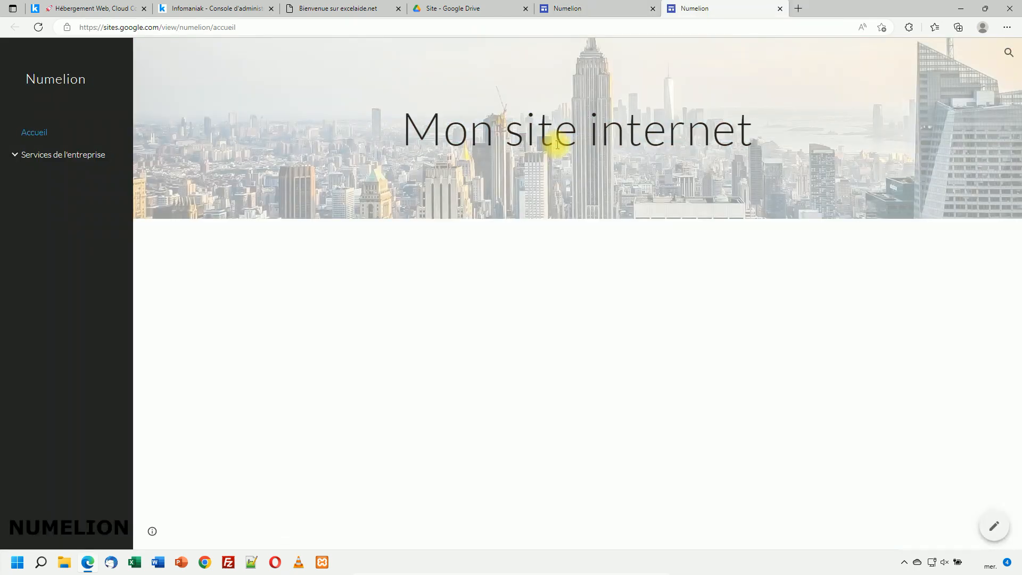
left_click_drag(81, 27, 270, 28)
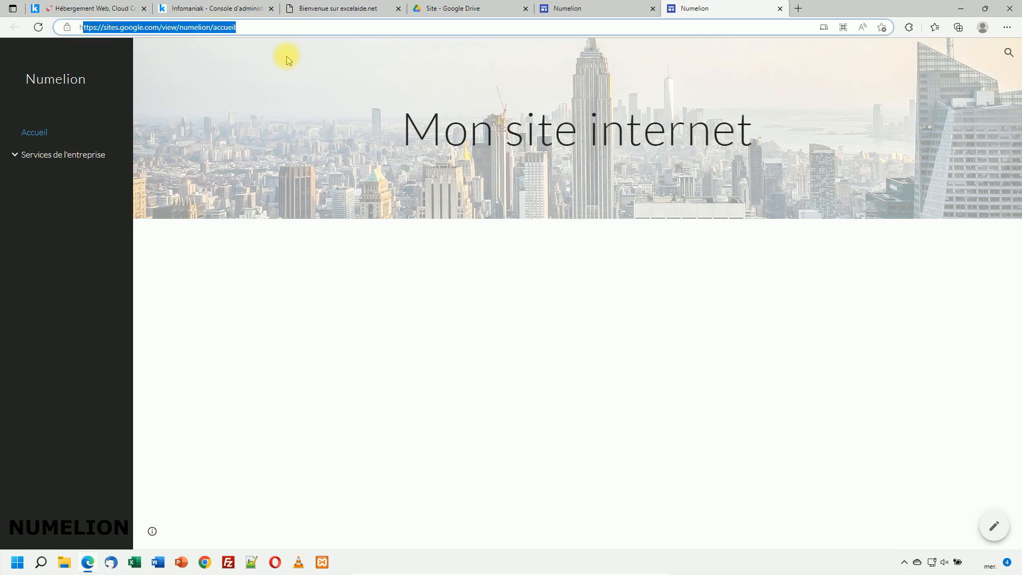
left_click(336, 8)
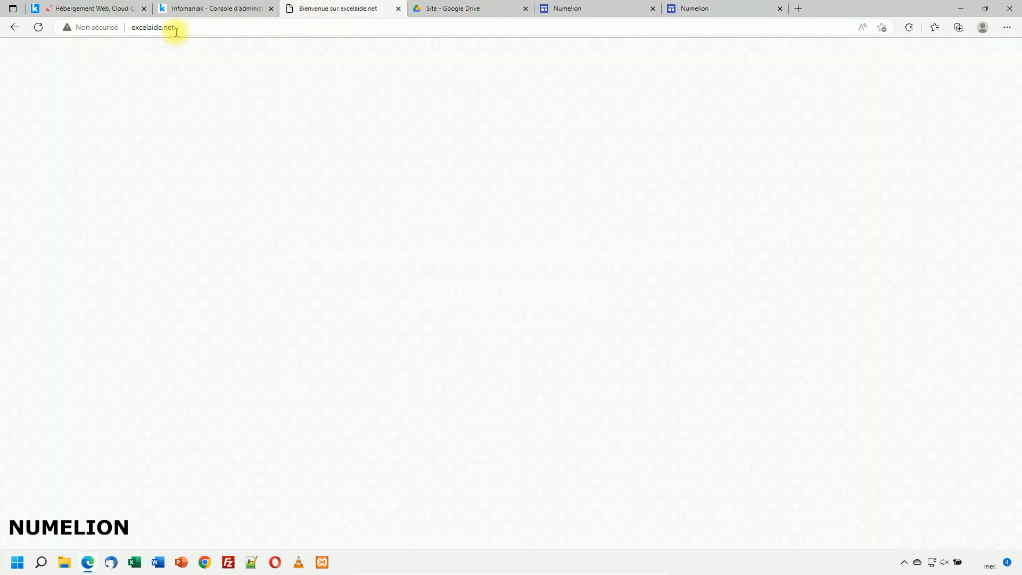
left_click(701, 9)
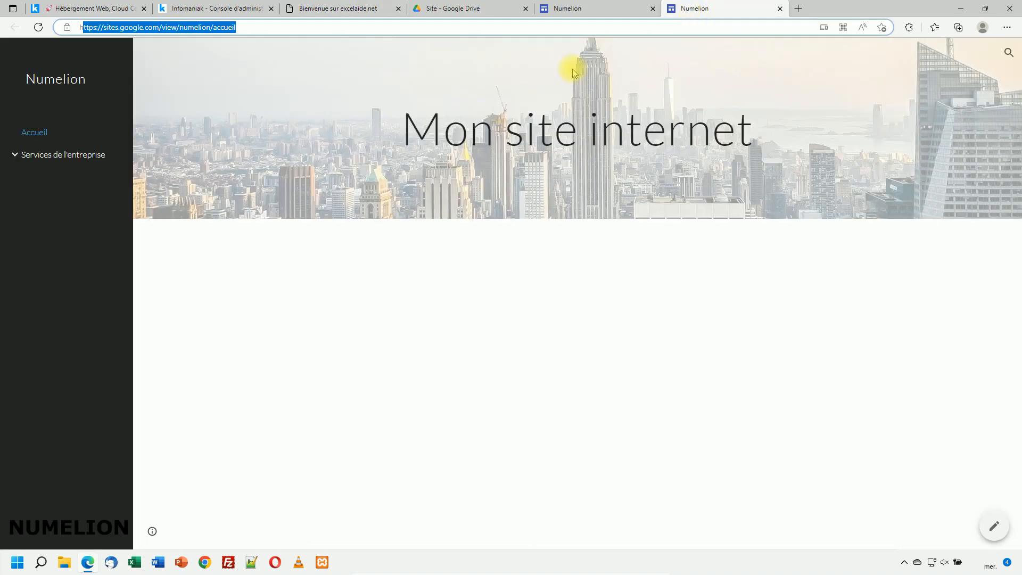
left_click_drag(102, 27, 138, 27)
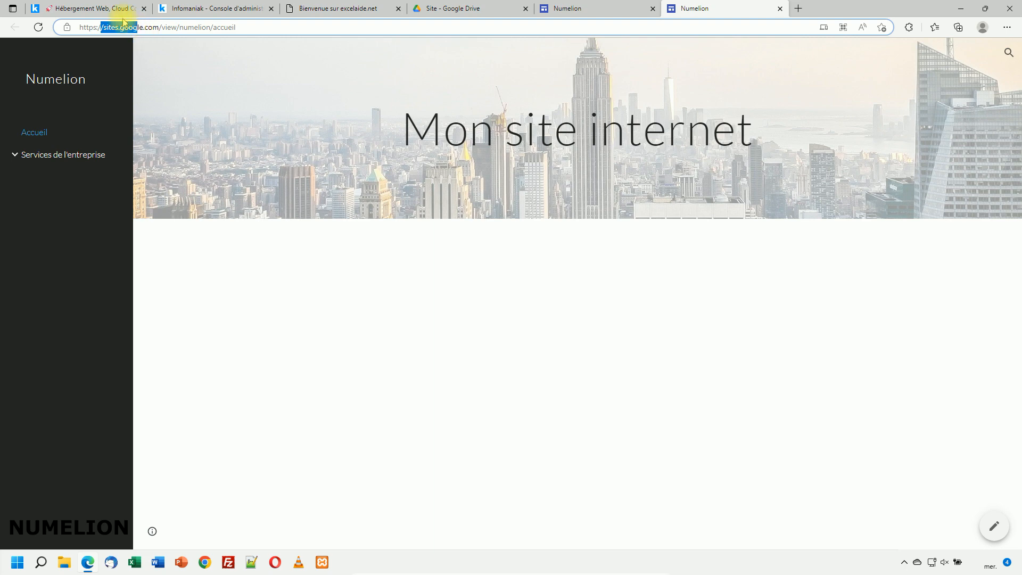
Step: Switch to the Infomaniak website and look over its home page
left_click(95, 8)
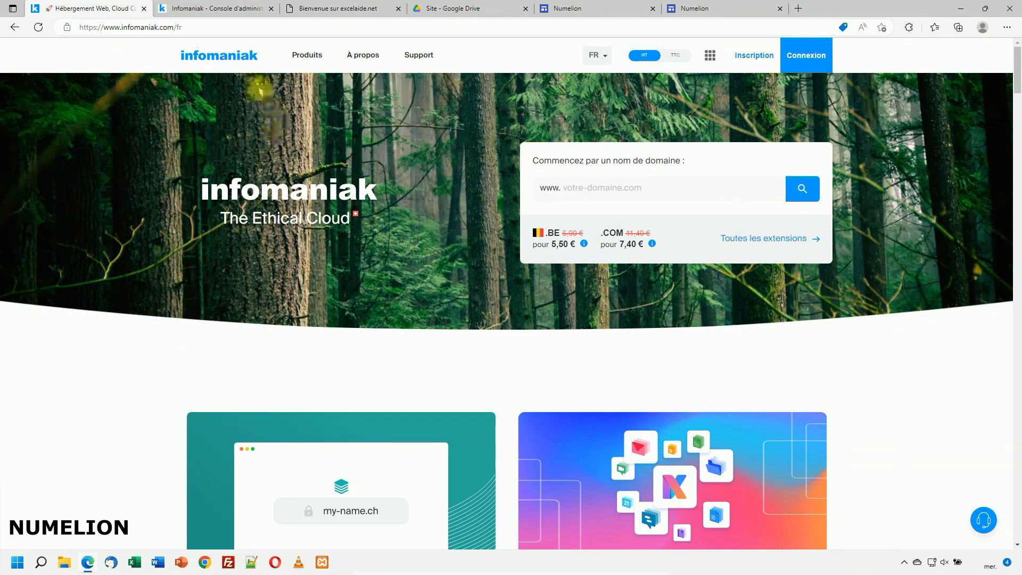
scroll(455, 256, "down", 3)
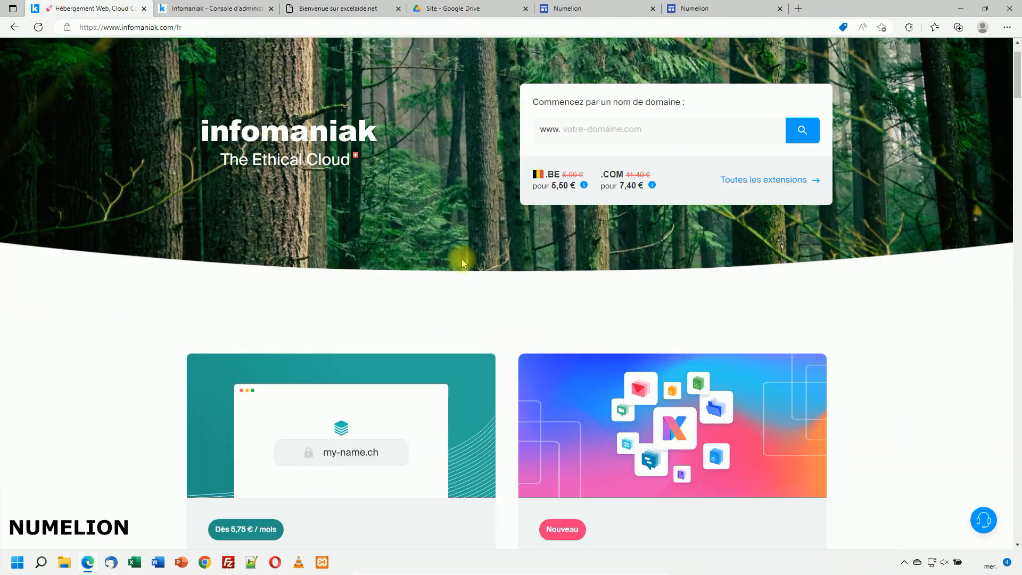
scroll(457, 259, "up", 3)
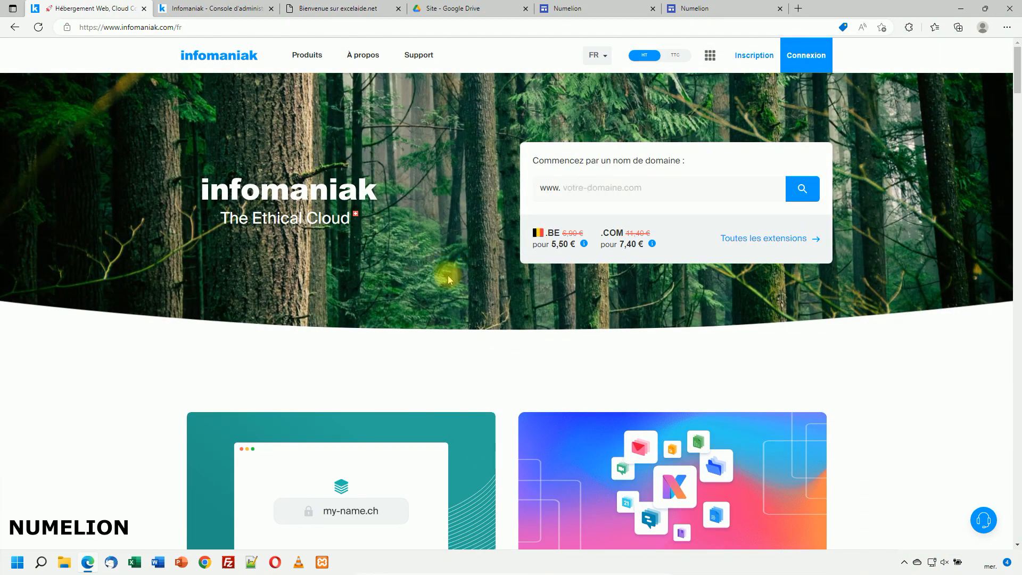
scroll(449, 265, "down", 4)
scroll(541, 328, "up", 4)
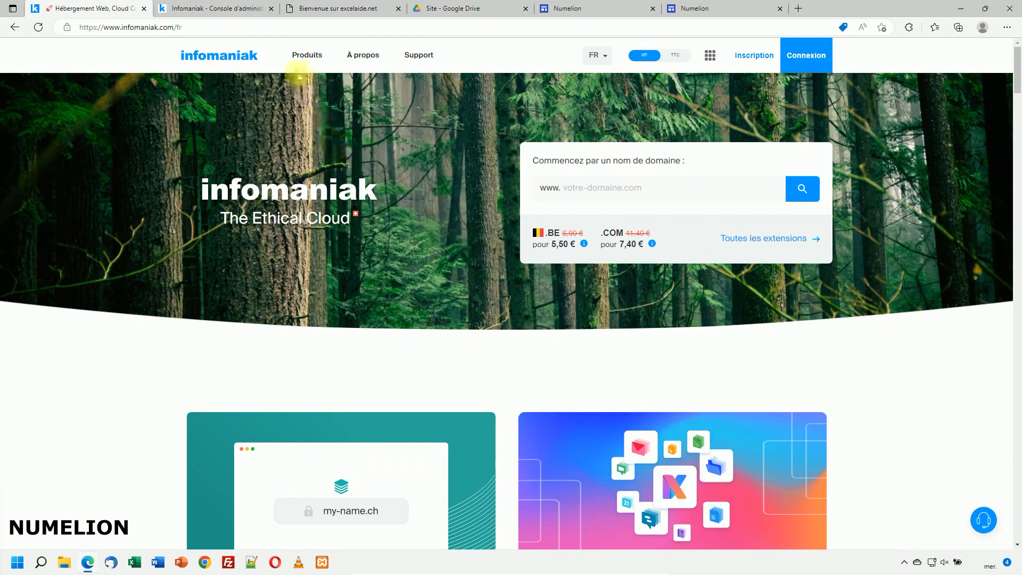
Step: Review the extension prices on Infomaniak's domain name registration page and show the account's domain list in the Infomaniak manager
left_click(305, 55)
mouse_move(242, 157)
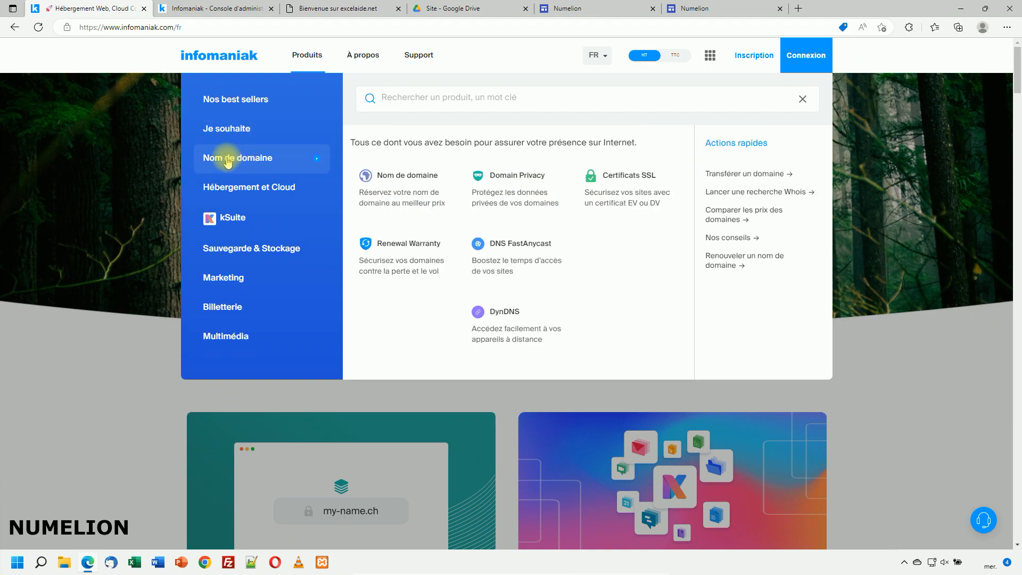
left_click(360, 56)
left_click(301, 56)
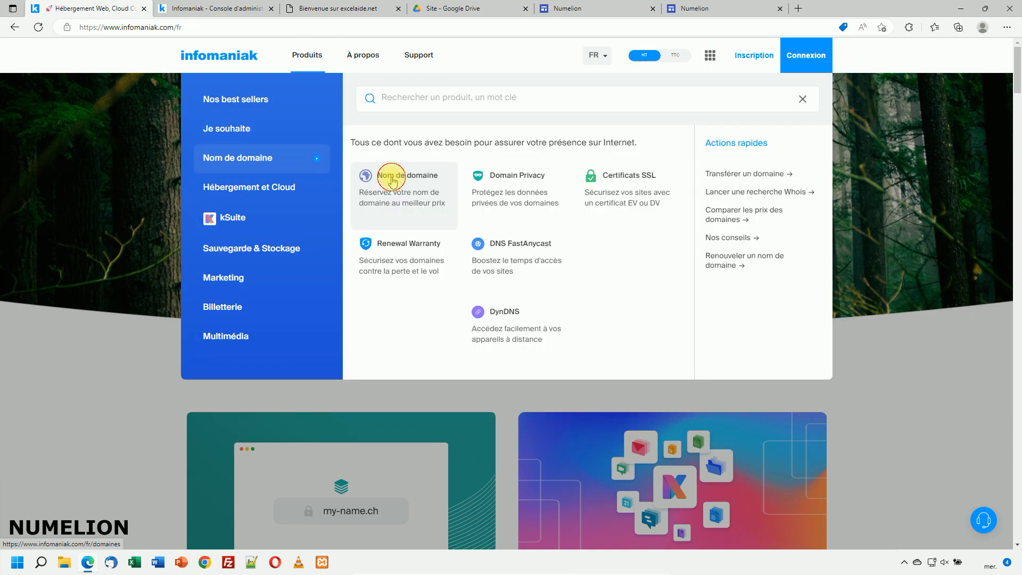
left_click(391, 179)
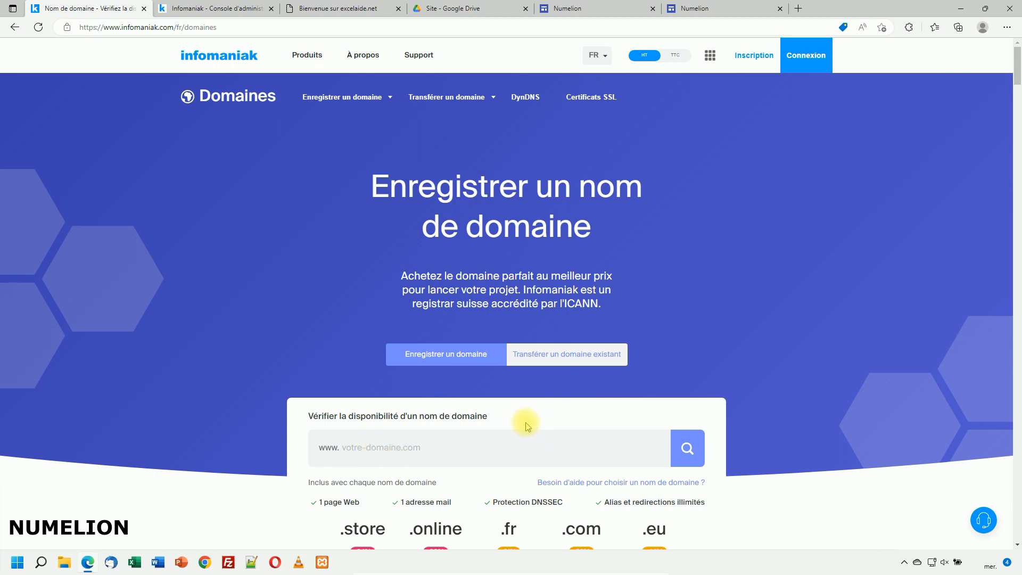
scroll(521, 425, "down", 1)
scroll(522, 425, "down", 2)
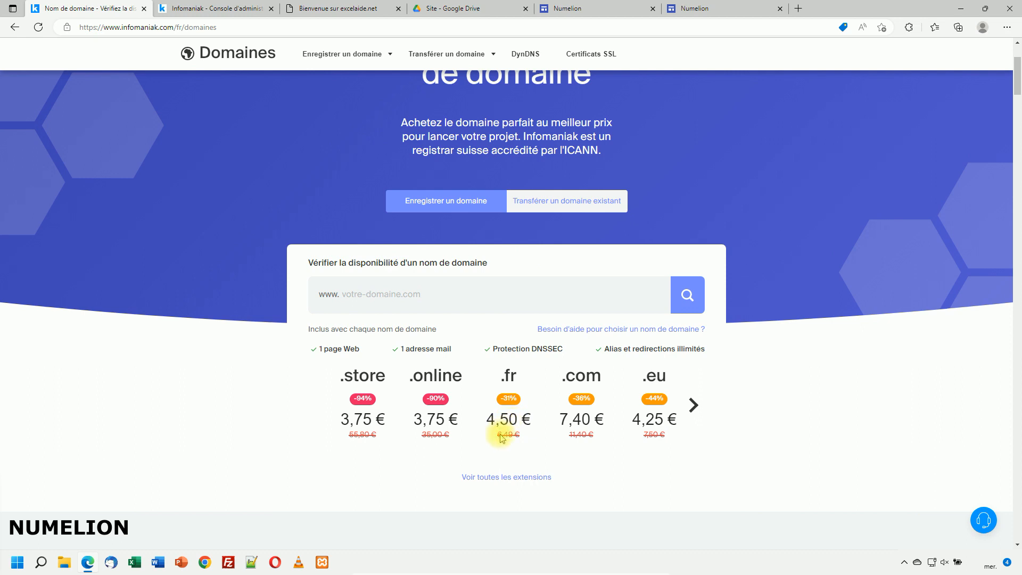
key("ctrl+Tab")
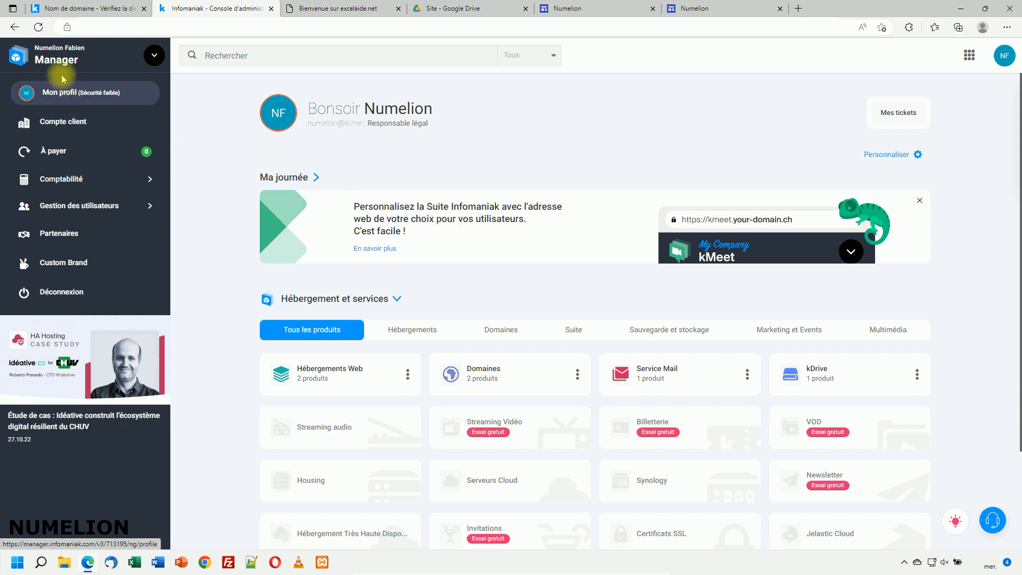
left_click(483, 379)
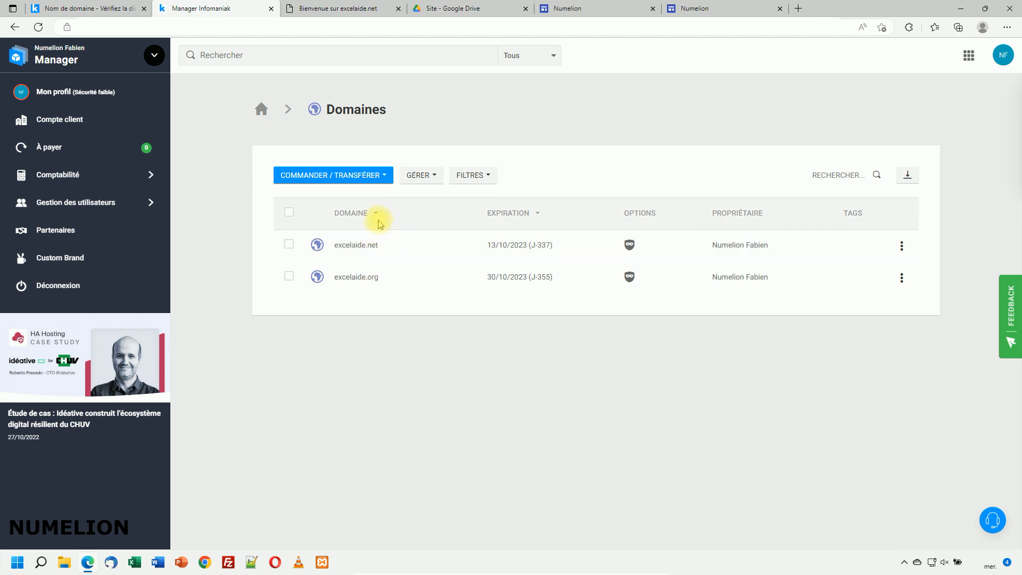
Step: In the Numelion site's settings in Google Sites, start configuring a custom domain with the third-party domain option
left_click(558, 9)
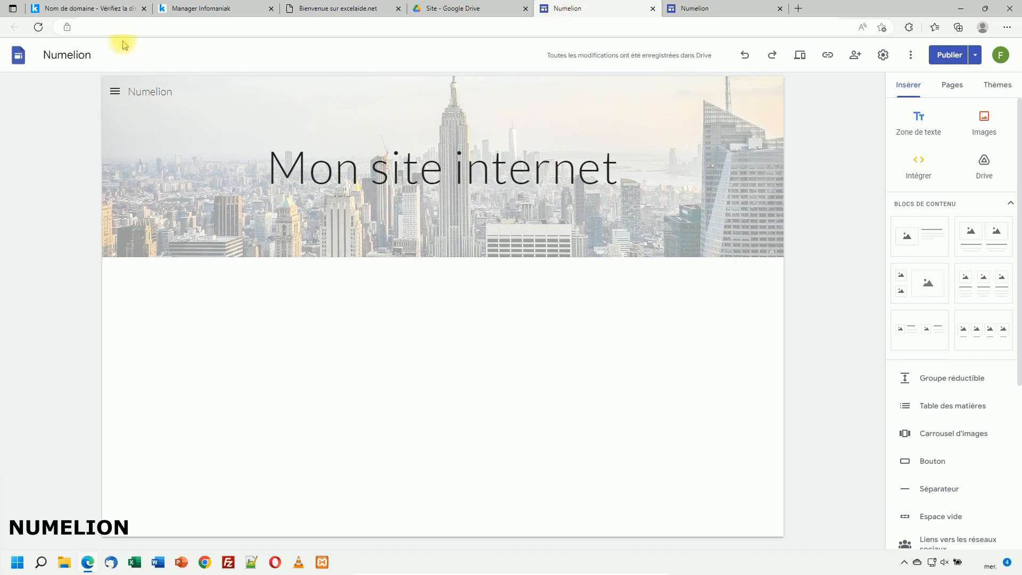
left_click(883, 57)
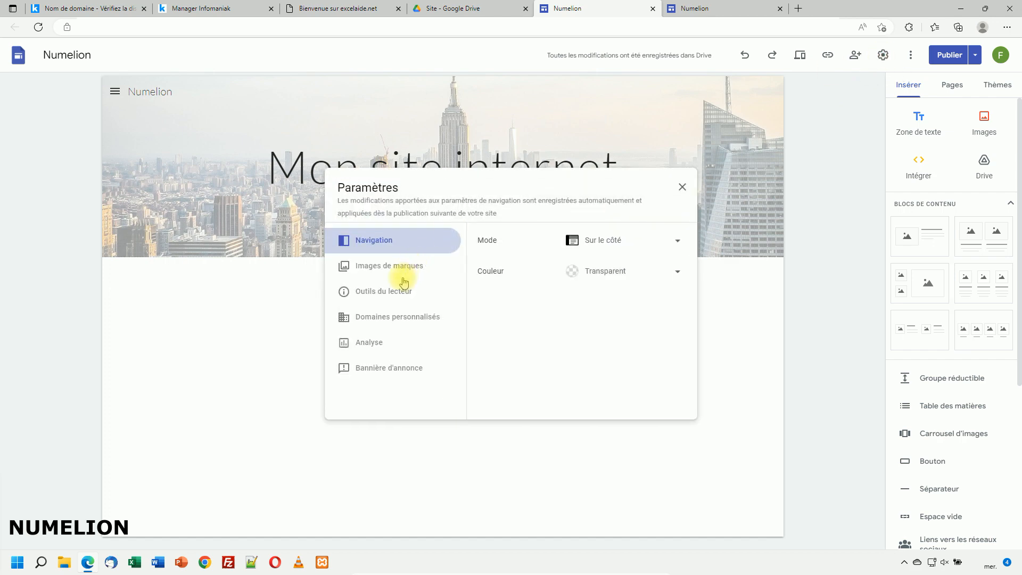
left_click(388, 317)
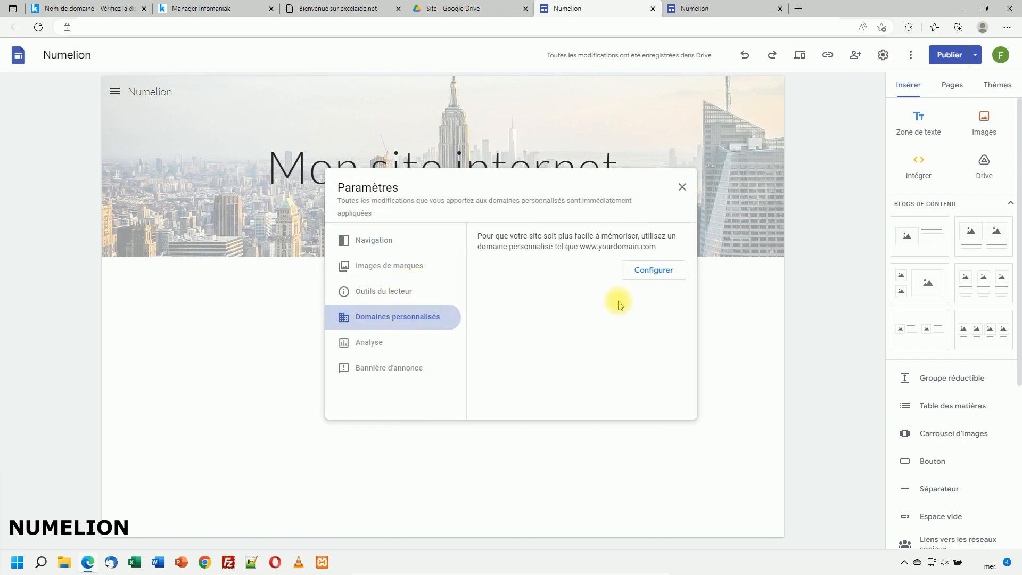
left_click(650, 272)
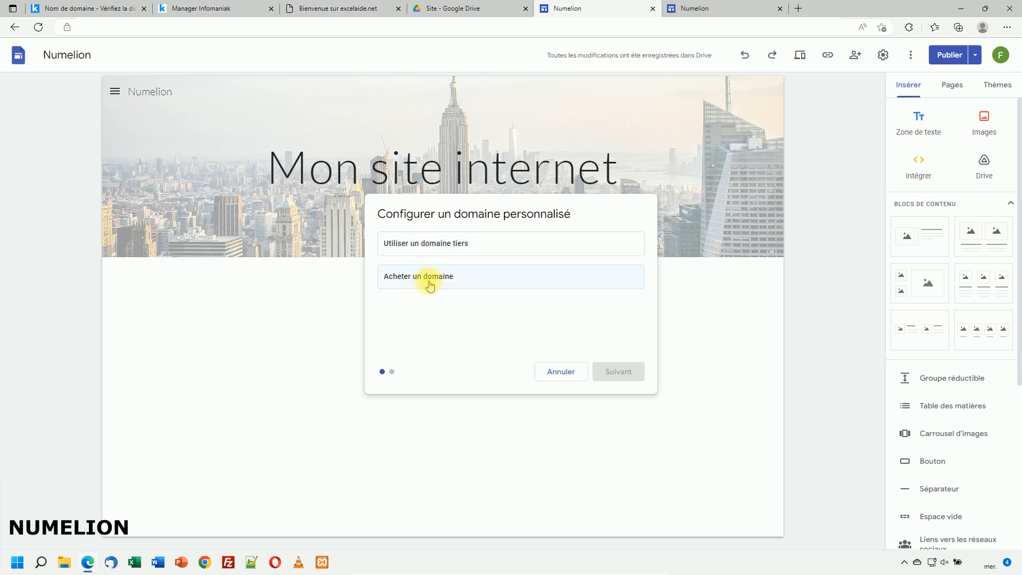
left_click(435, 245)
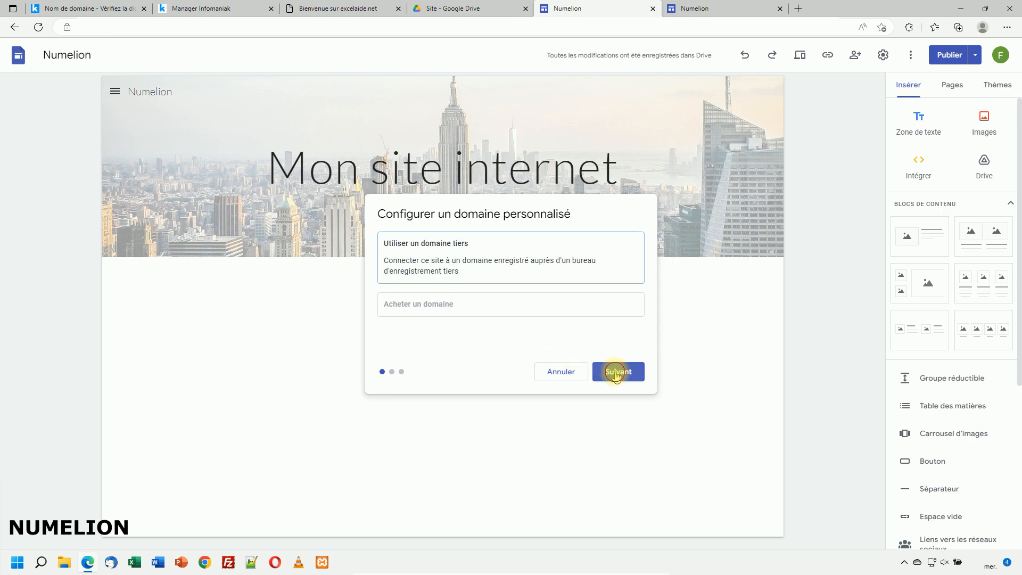
left_click(616, 372)
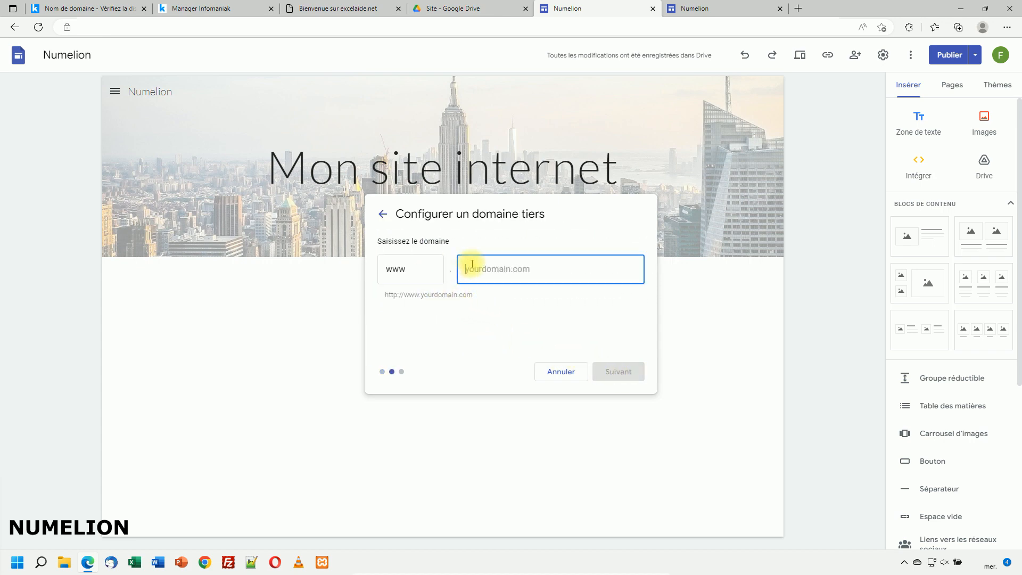
Step: Enter excelaide.net as the third-party domain for the site, checking it against the domain's own page and the Infomaniak manager
left_click(366, 268)
left_click(487, 275)
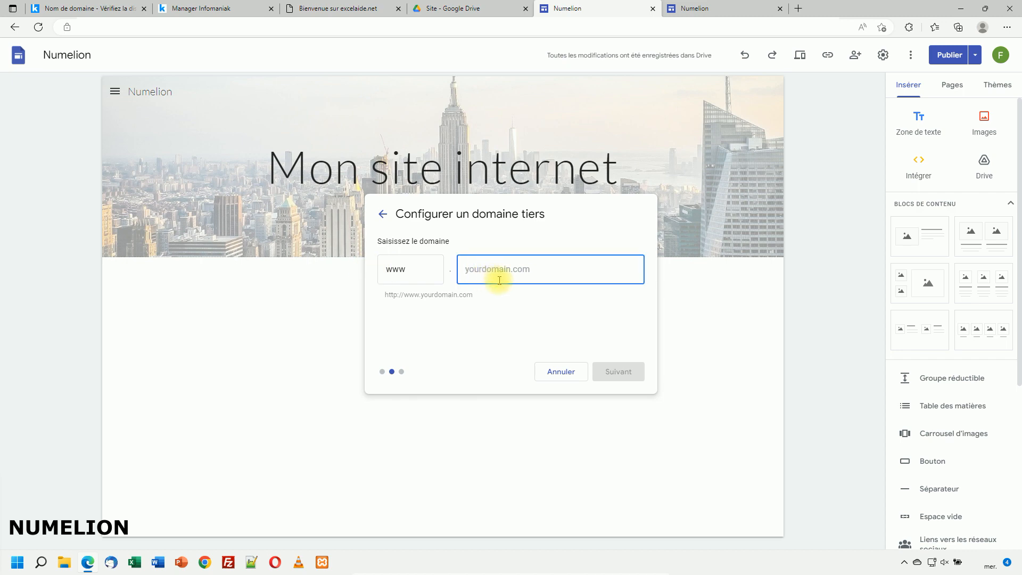
type("excelaide.net")
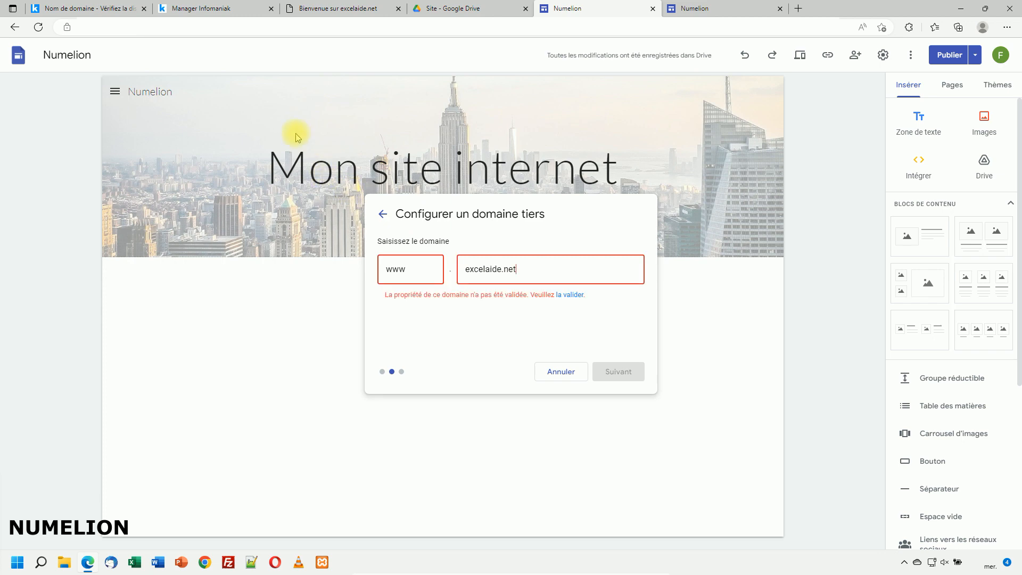
left_click(341, 9)
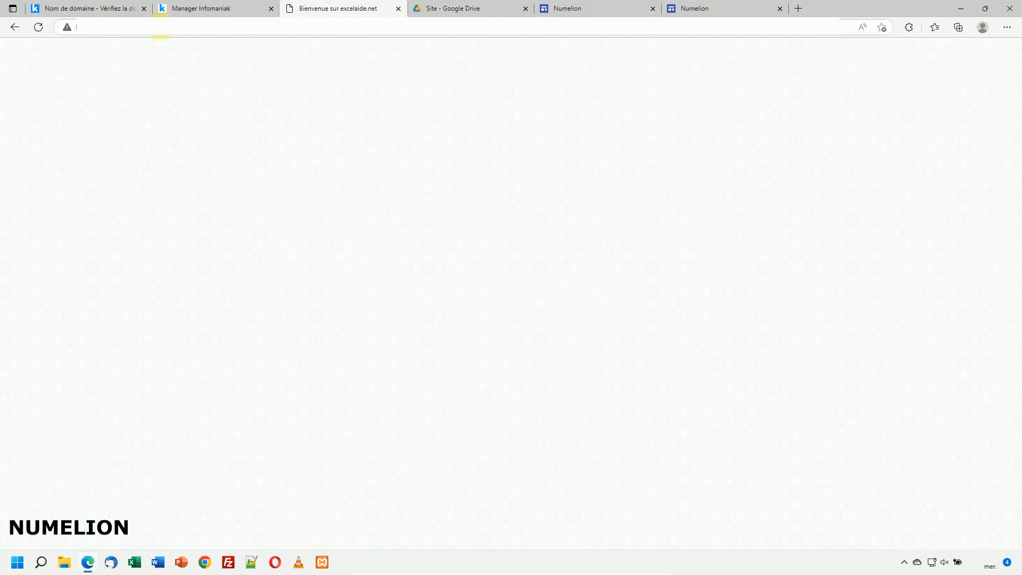
left_click(202, 9)
left_click(612, 8)
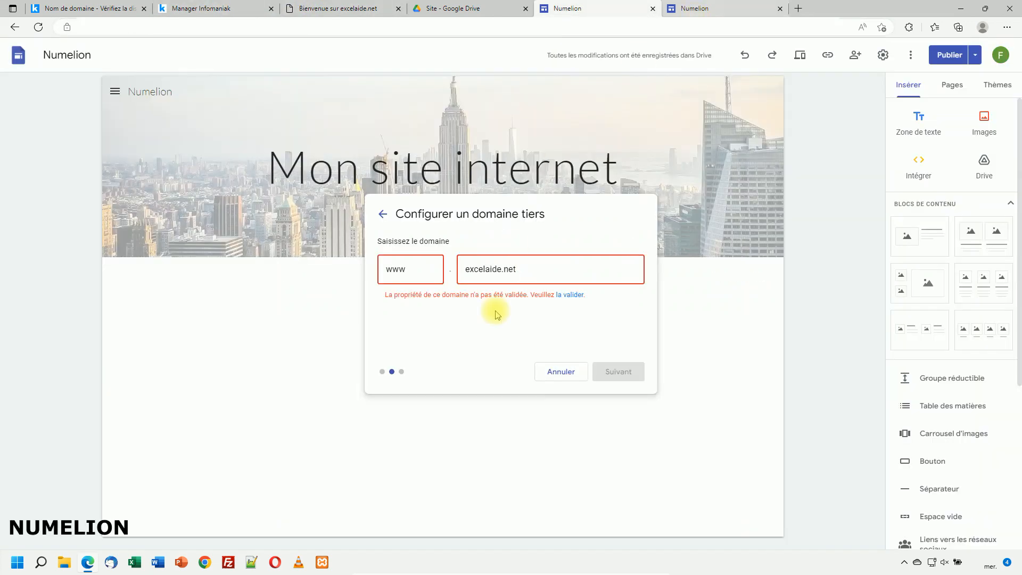
Step: Re-enter www as the prefix of the custom domain
double_click(402, 270)
key("BackSpace")
type("www")
key("BackSpace")
key("BackSpace")
type("ww")
key("BackSpace")
key("BackSpace")
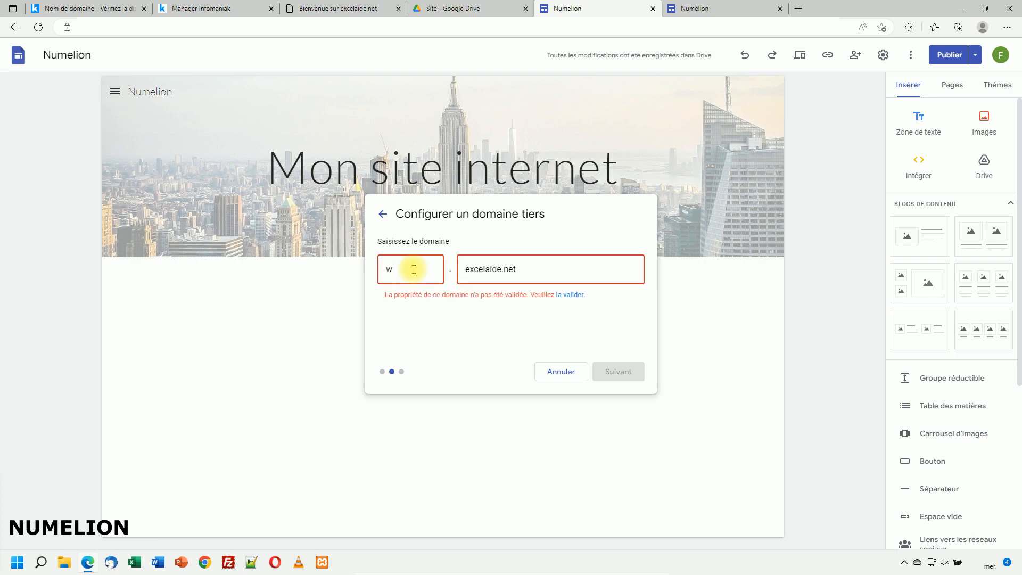
type("ww")
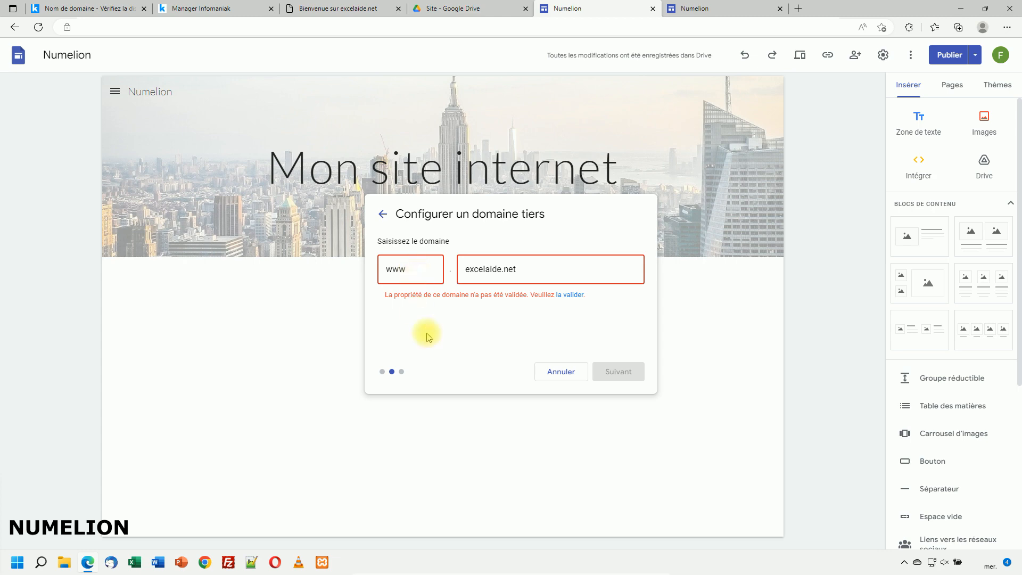
left_click(573, 300)
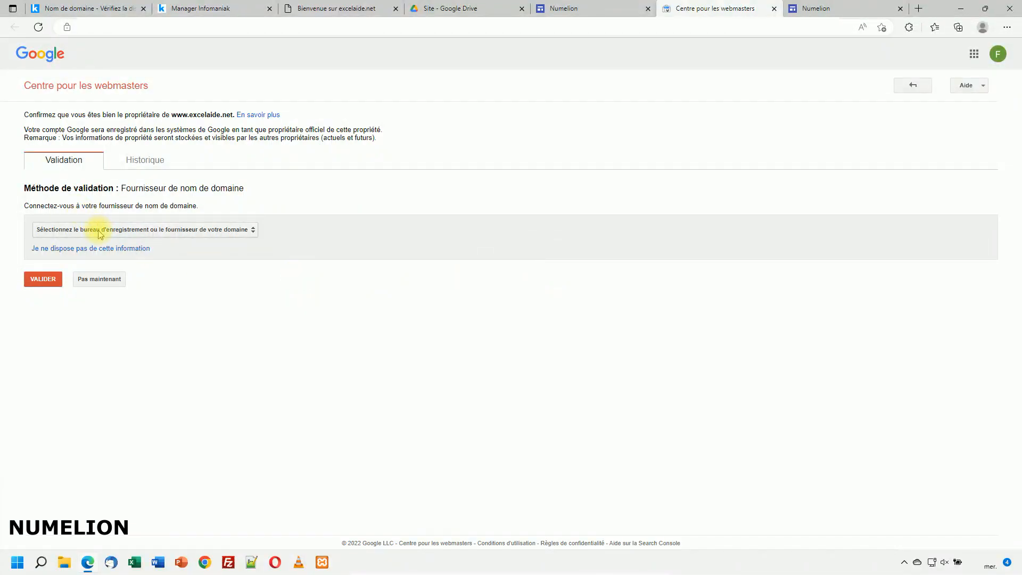
left_click_drag(177, 115, 228, 114)
left_click(125, 233)
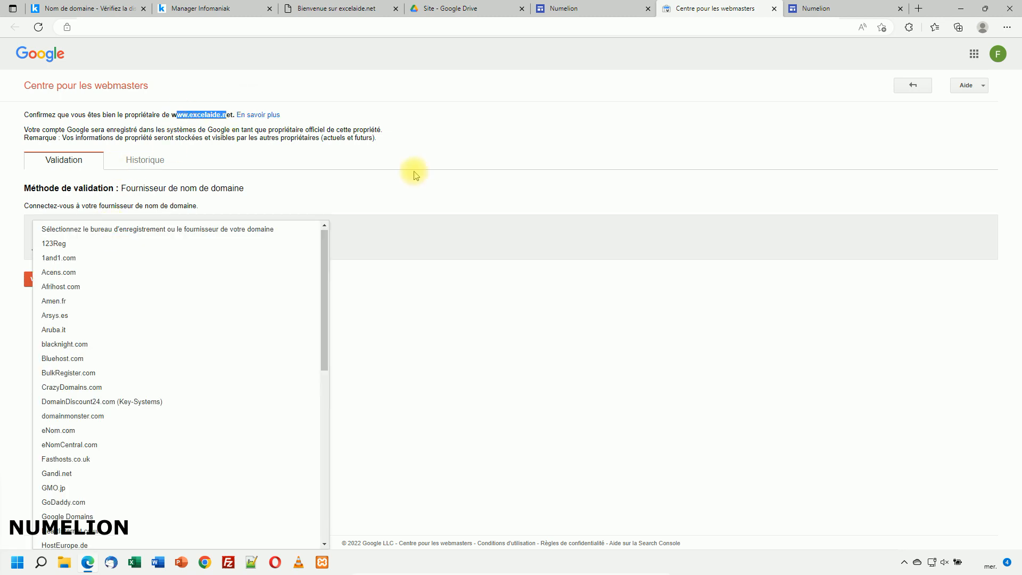
left_click(365, 183)
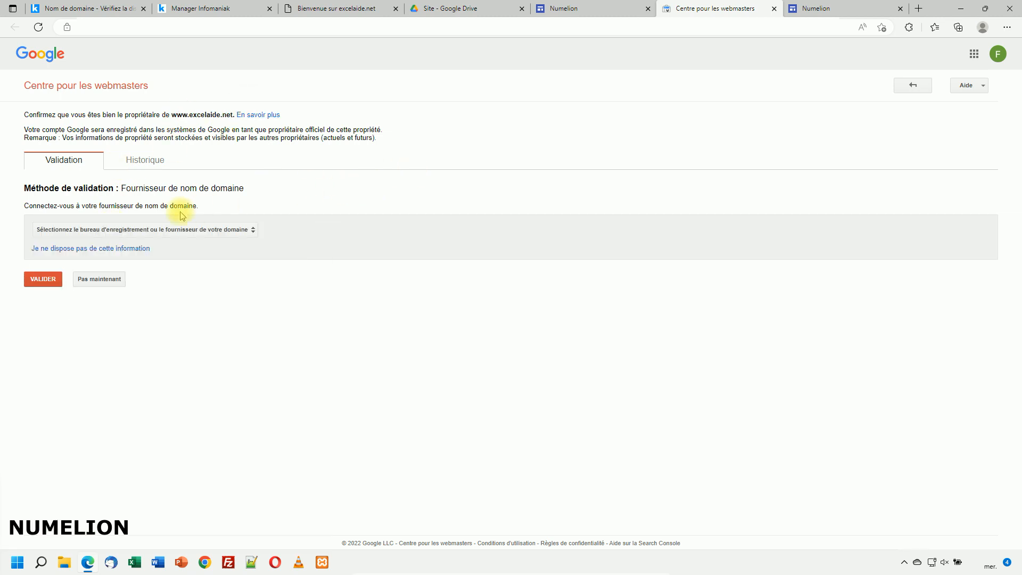
left_click(149, 233)
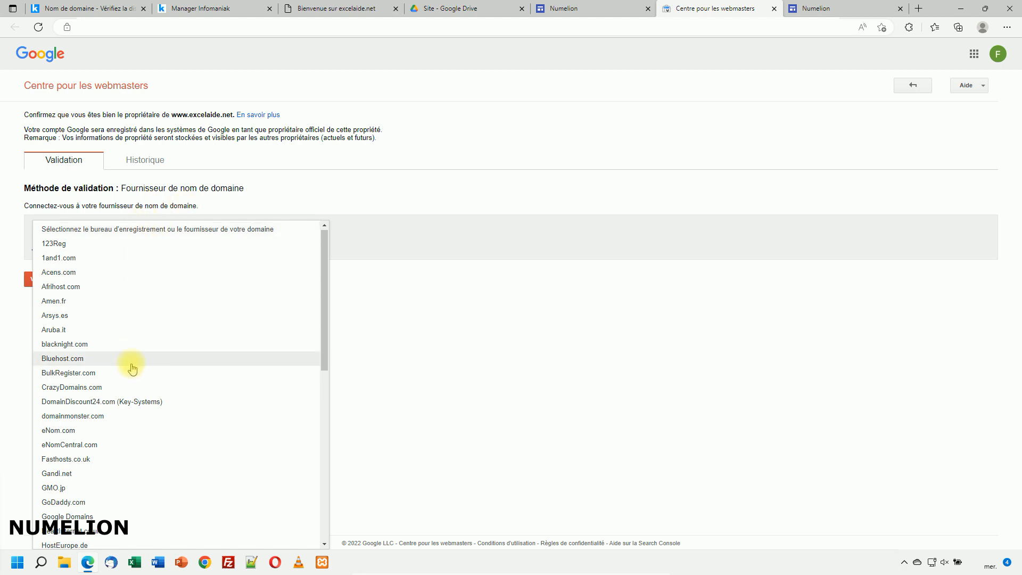
scroll(131, 370, "down", 5)
scroll(130, 372, "down", 2)
scroll(130, 403, "up", 10)
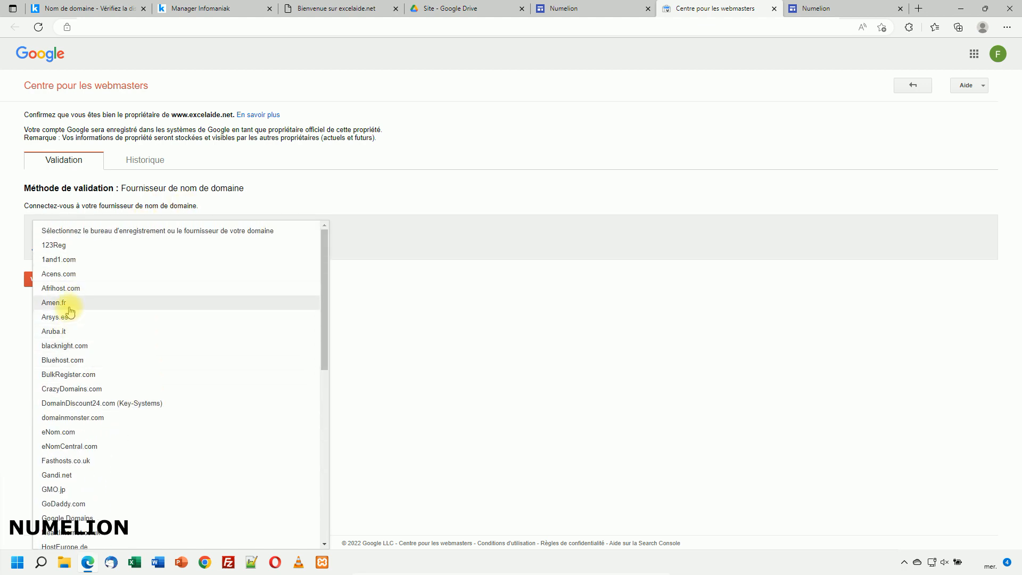
scroll(69, 316, "down", 2)
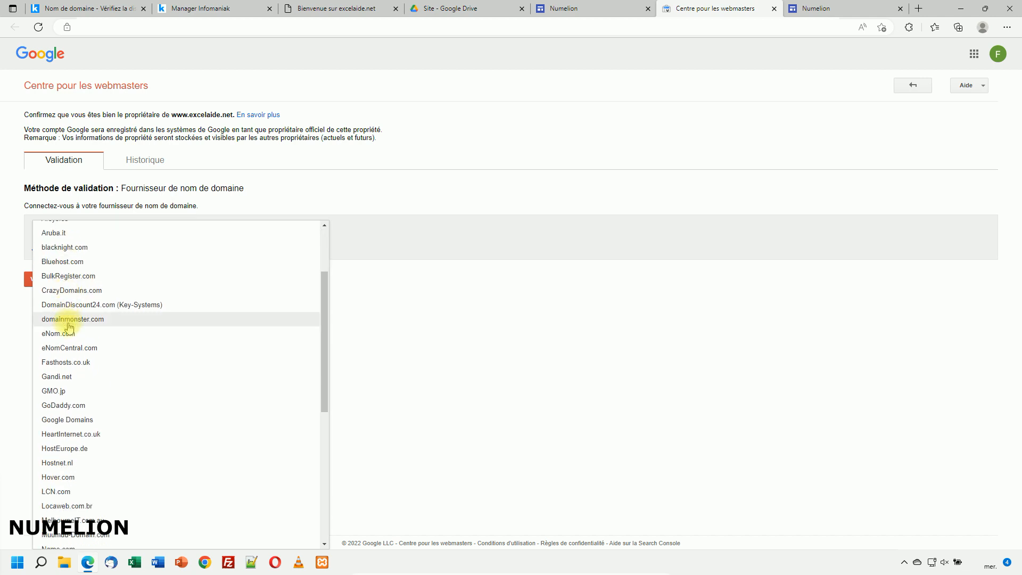
scroll(97, 373, "down", 3)
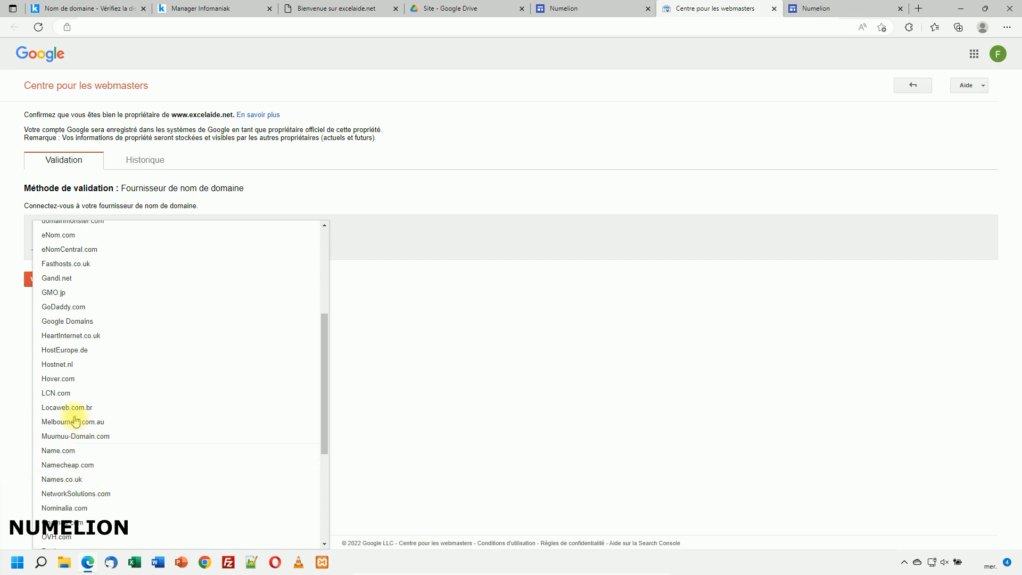
scroll(70, 352, "up", 5)
scroll(64, 542, "down", 15)
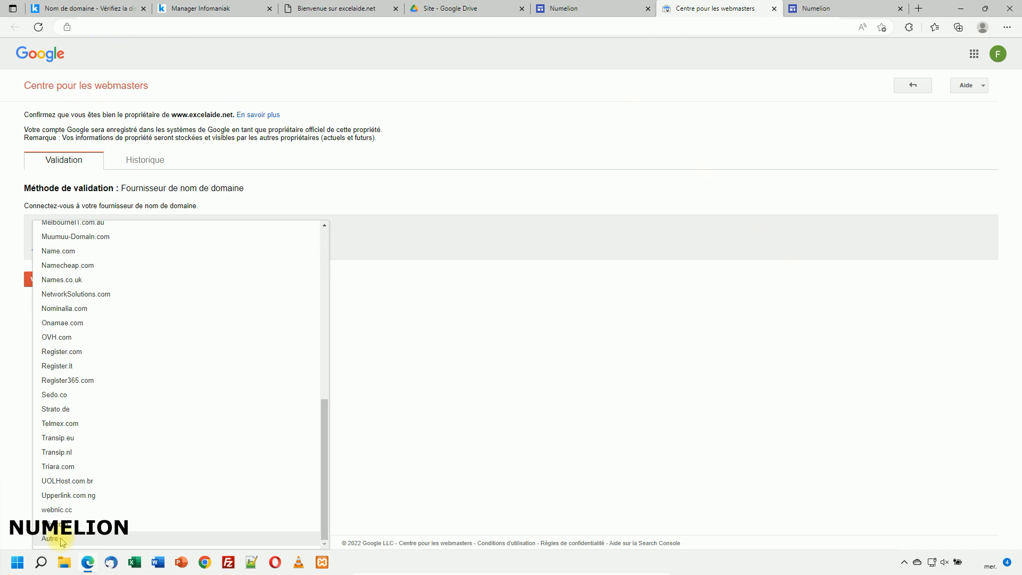
left_click(50, 539)
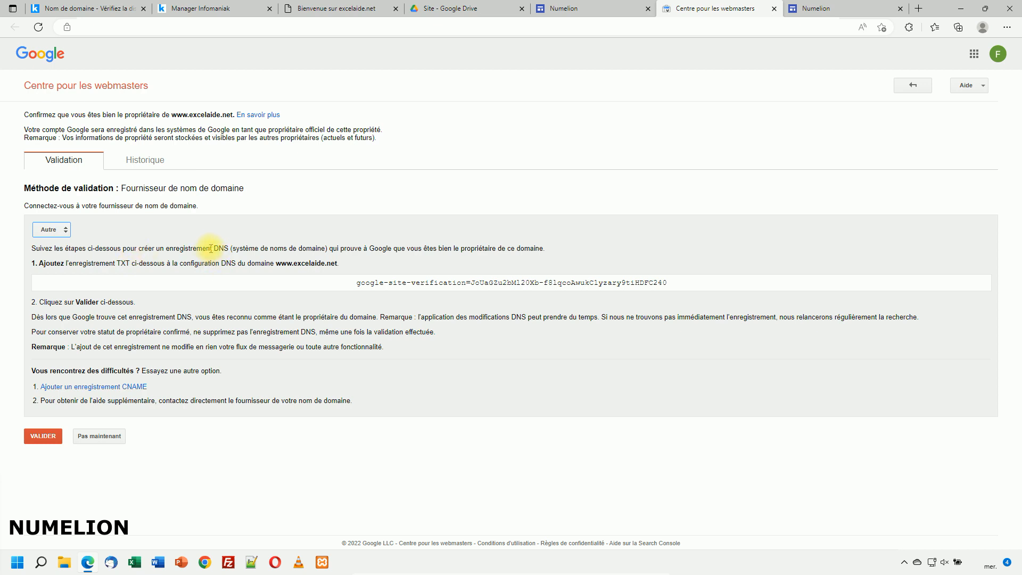
Step: Select Google's TXT verification record and open the DNS zone of excelaide.net in the Infomaniak manager
left_click_drag(353, 282, 725, 276)
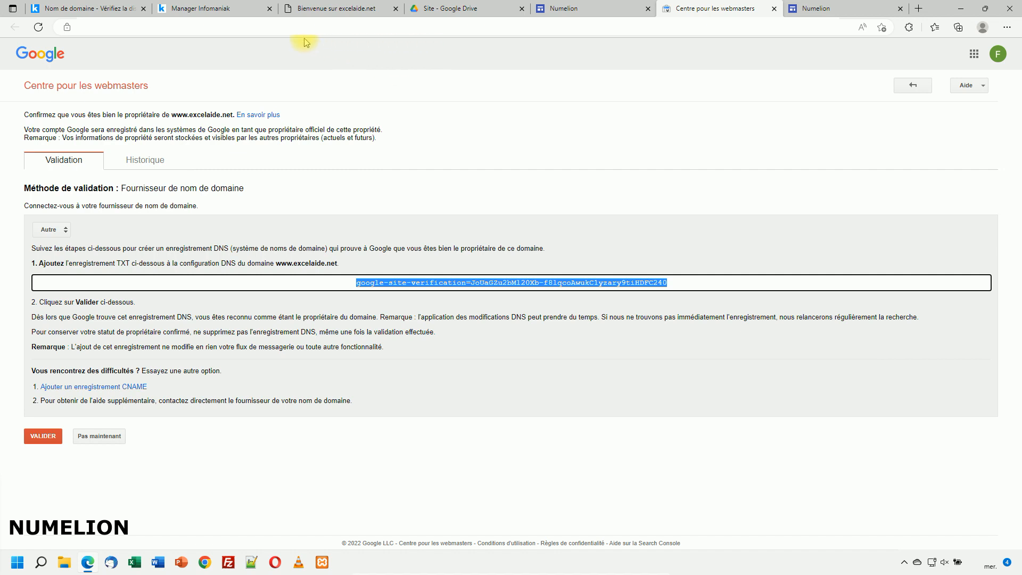
left_click(217, 11)
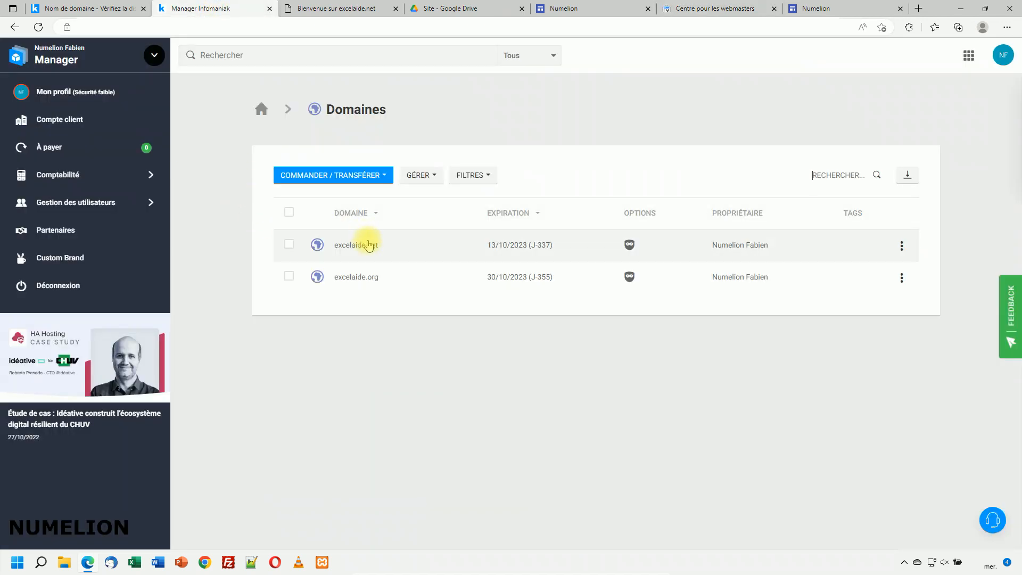
left_click(367, 248)
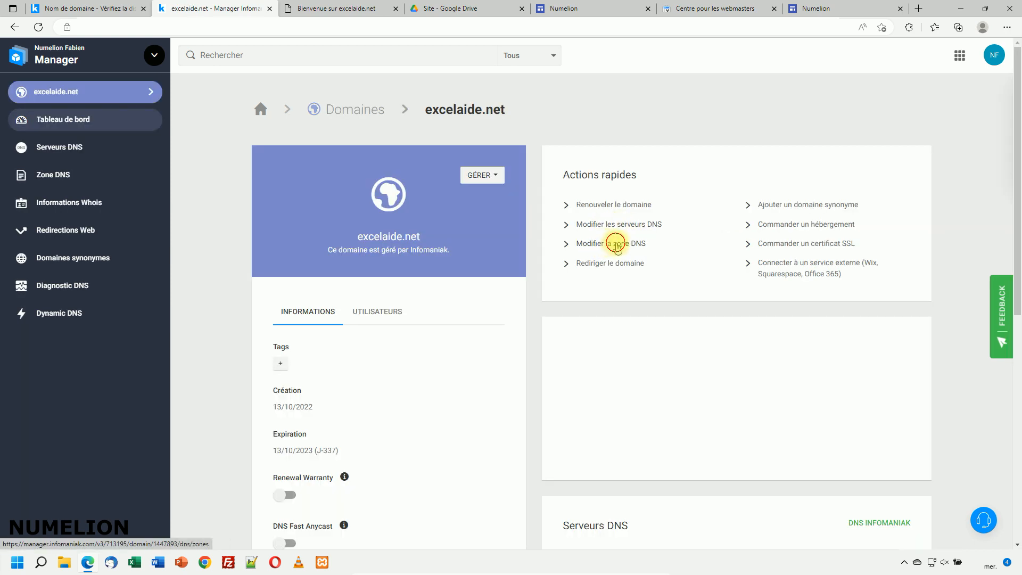
left_click(596, 246)
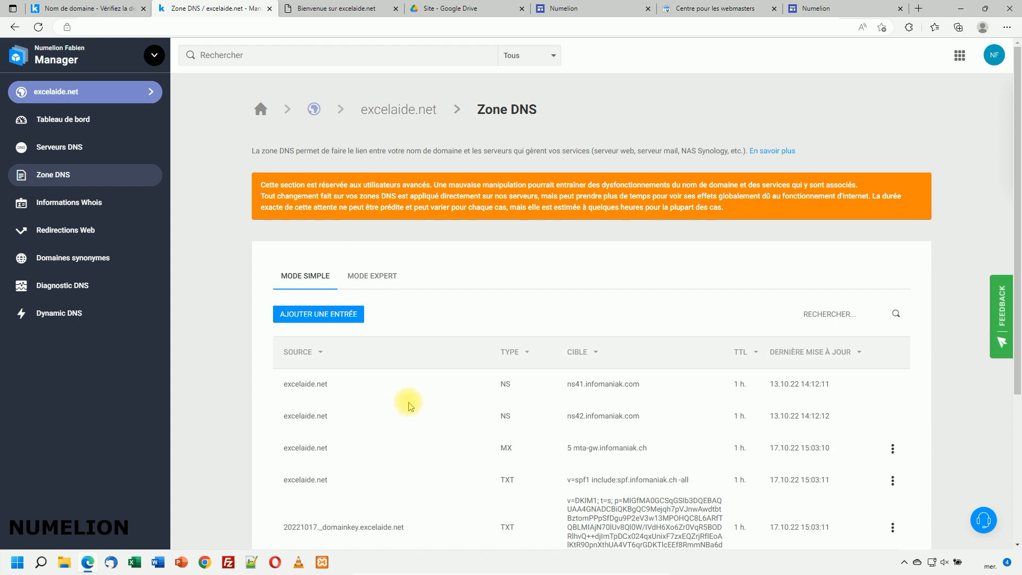
Step: Look through the existing DNS entries of excelaide.net and switch the zone to expert mode
scroll(410, 402, "down", 4)
scroll(387, 219, "up", 3)
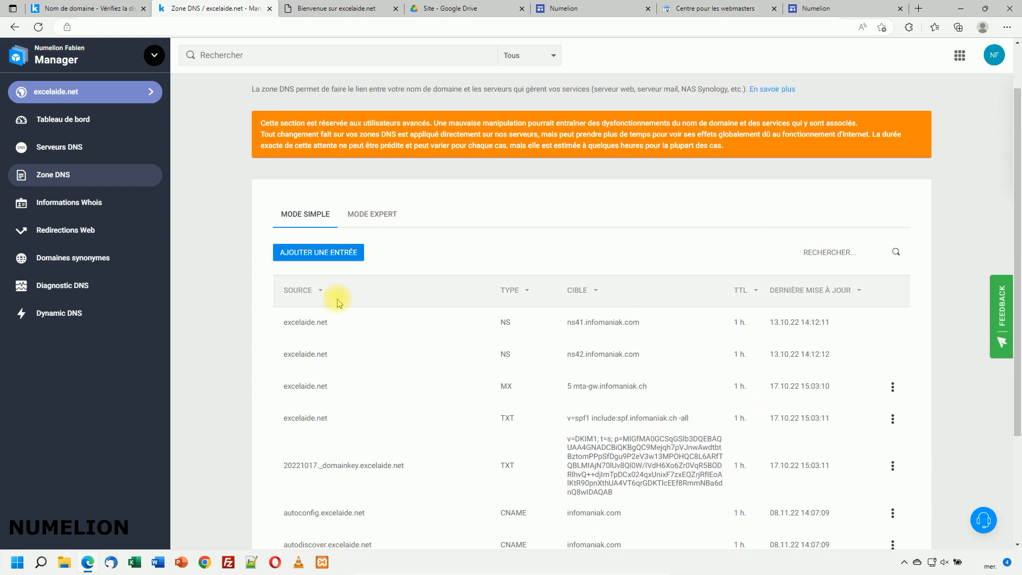
scroll(368, 282, "up", 2)
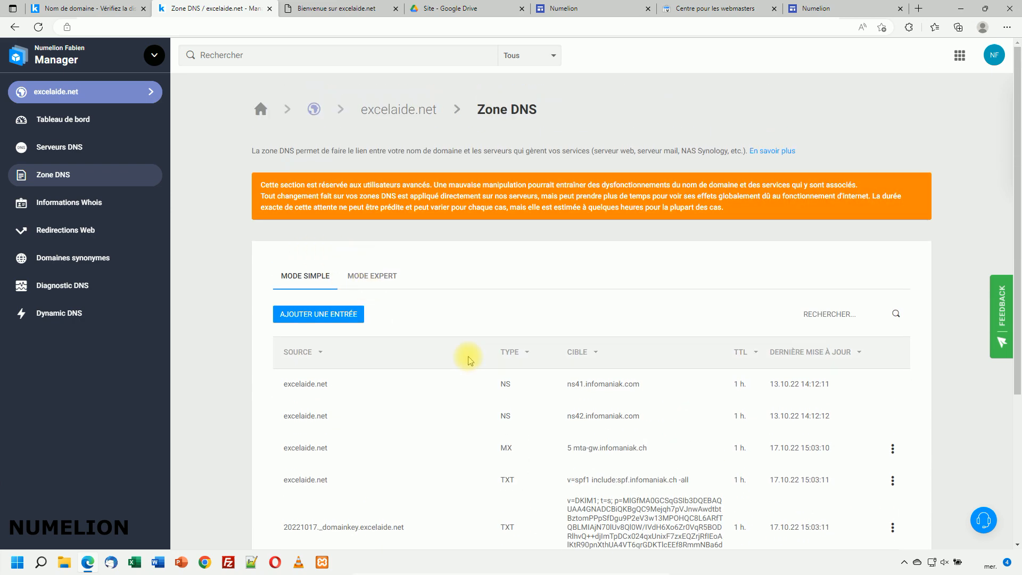
scroll(468, 356, "down", 5)
scroll(395, 218, "up", 2)
left_click(374, 140)
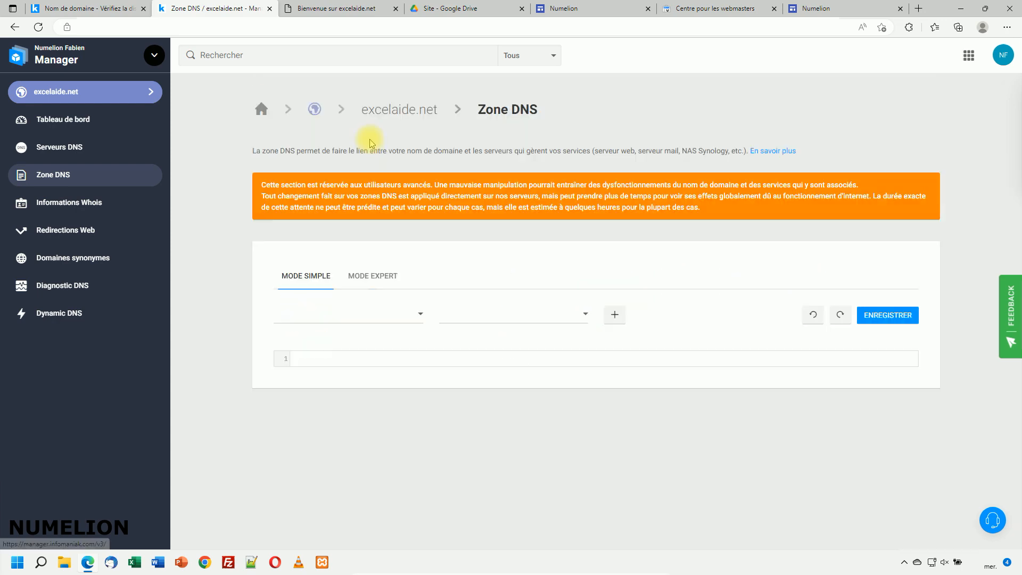
scroll(383, 372, "down", 1)
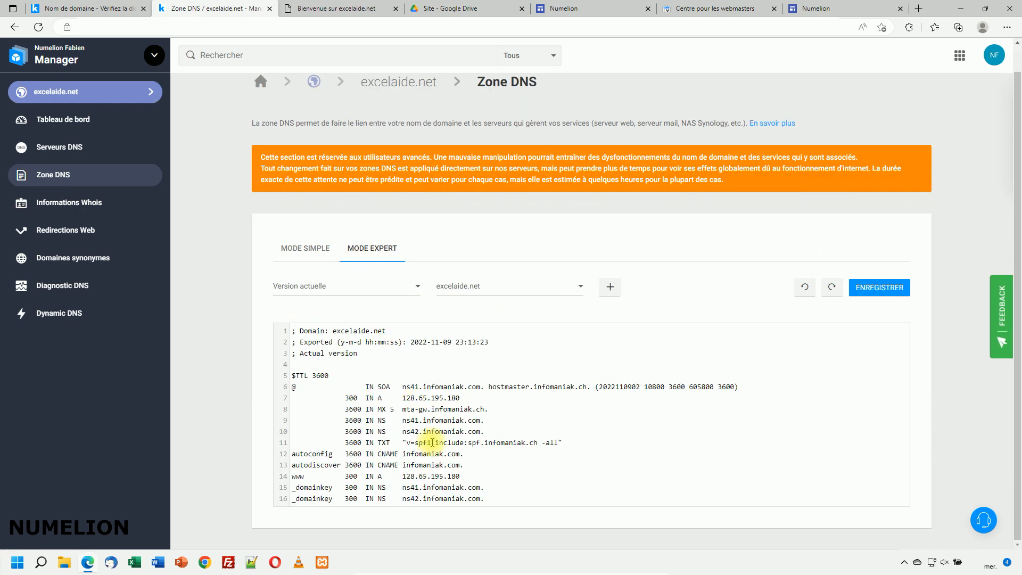
Step: Copy the whole DNS zone text of excelaide.net into a new Notepad++ document as a backup and return to the browser
left_click_drag(293, 331, 581, 530)
key("ctrl+c")
key("alt+Tab")
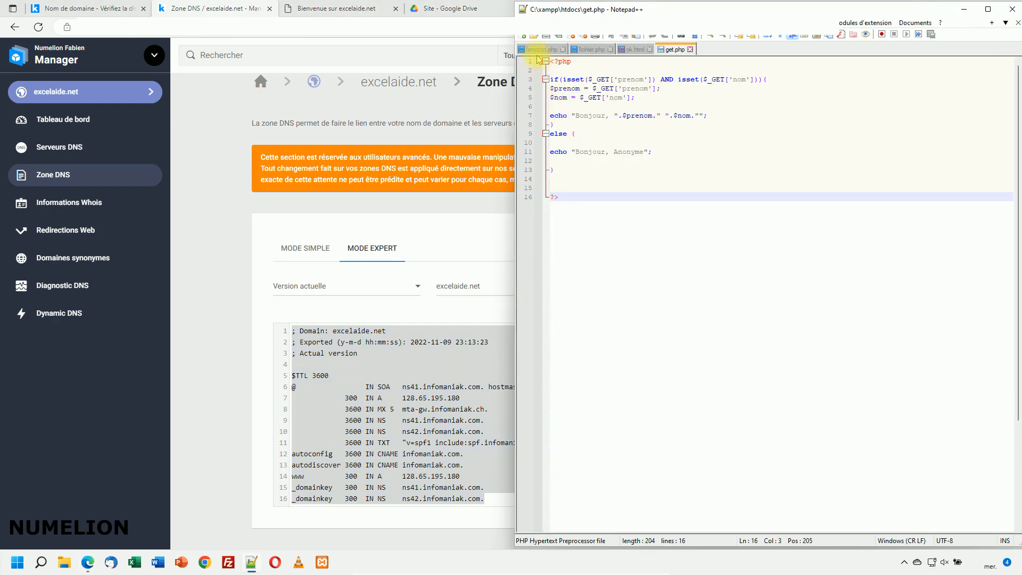
left_click(527, 23)
left_click(548, 35)
key("ctrl+v")
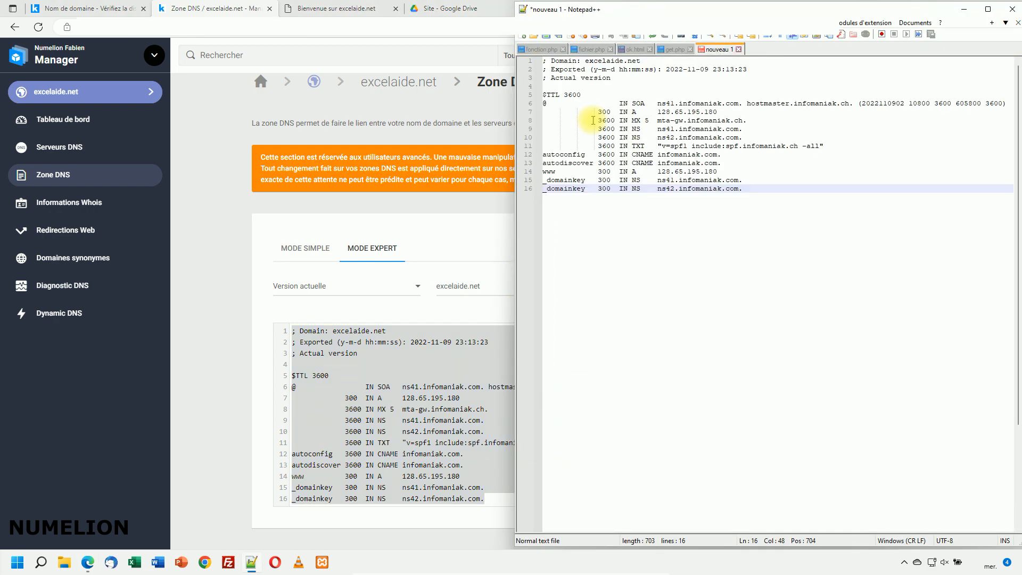
left_click(531, 18)
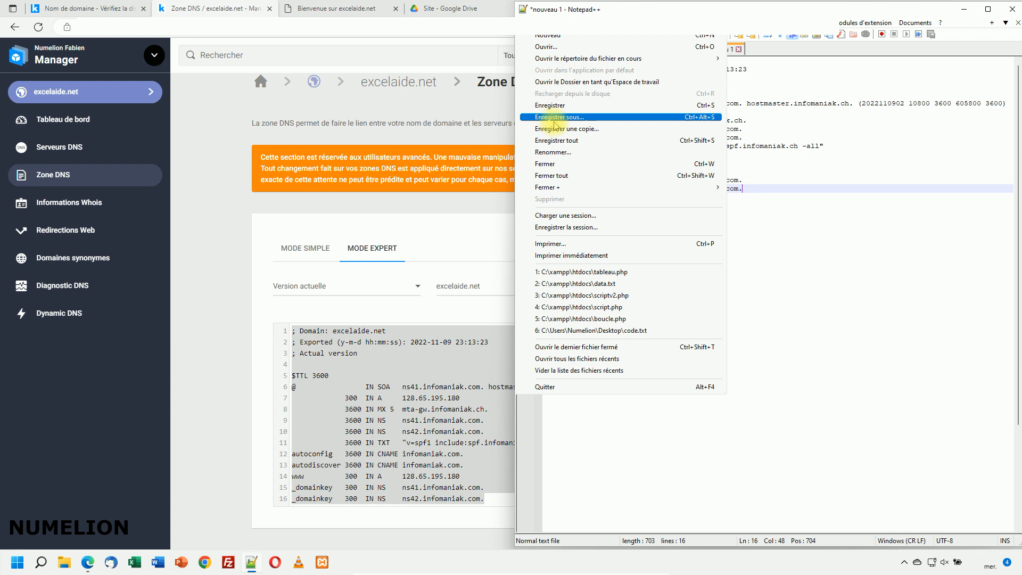
left_click(224, 289)
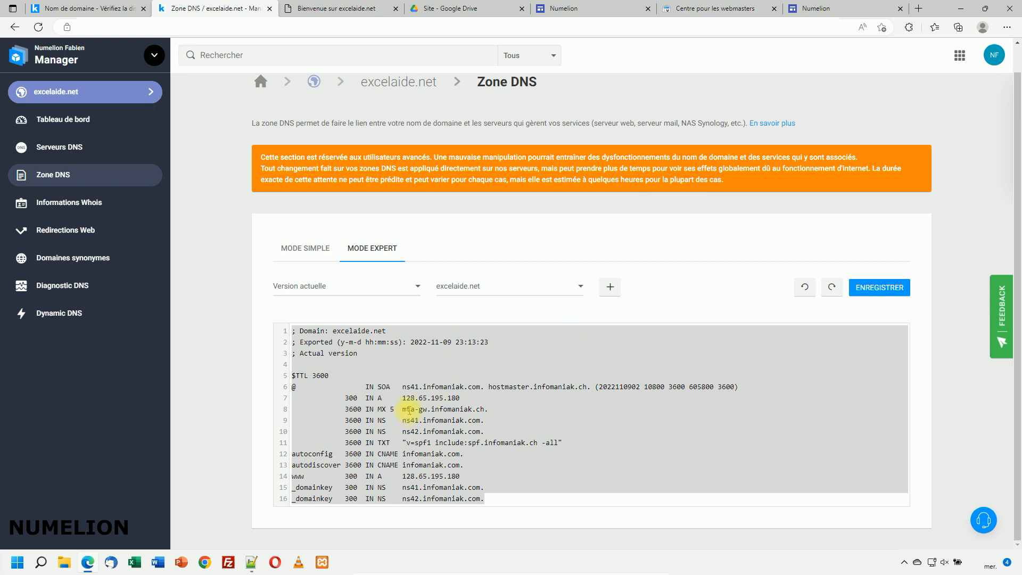
Step: Copy and delete the whole zone text in the expert editor and paste it back in
left_click_drag(493, 498, 228, 270)
key("ctrl+c")
key("Delete")
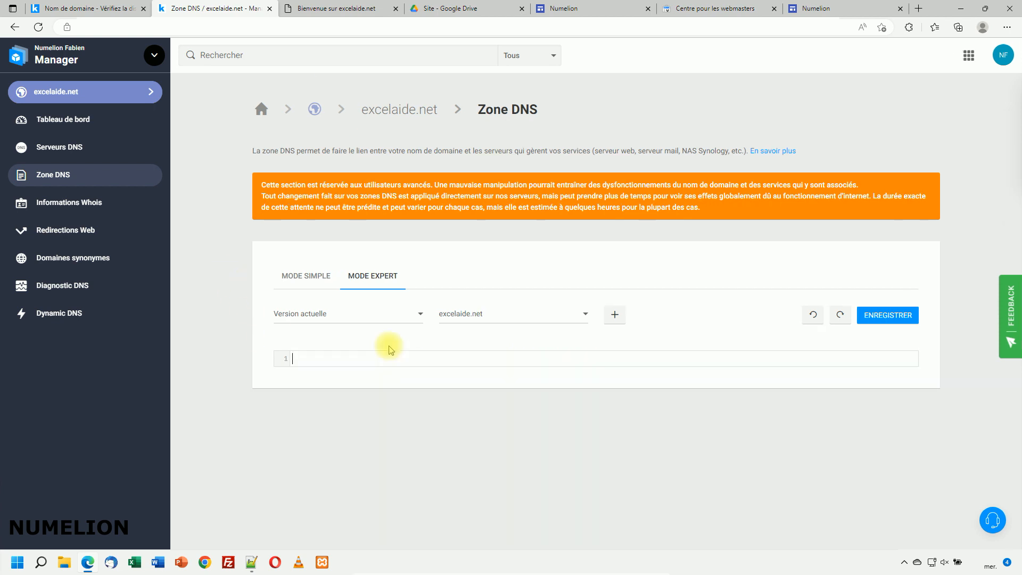
key("ctrl+v")
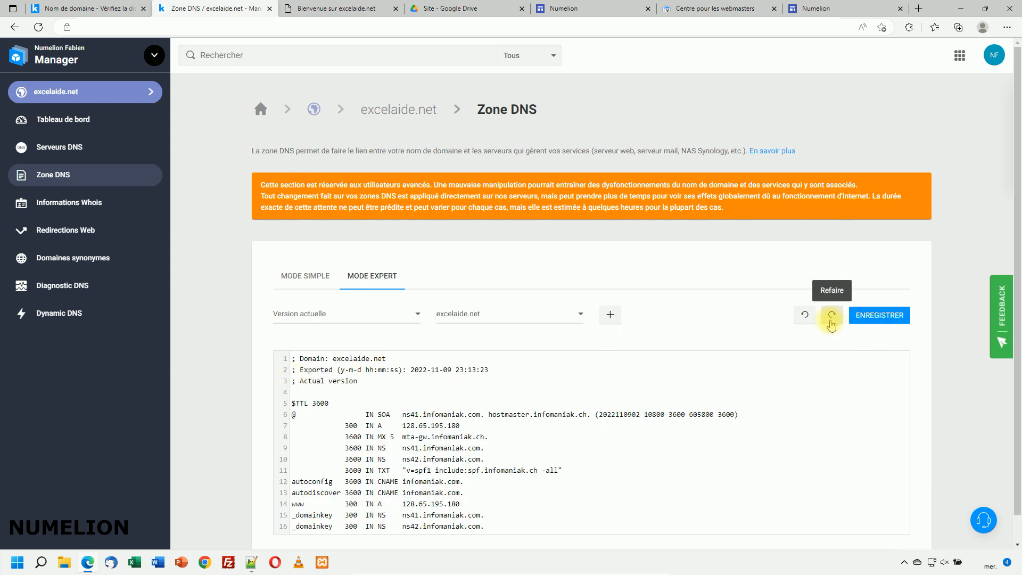
Step: Check the list of earlier versions of the DNS zone and return to simple mode
left_click(373, 318)
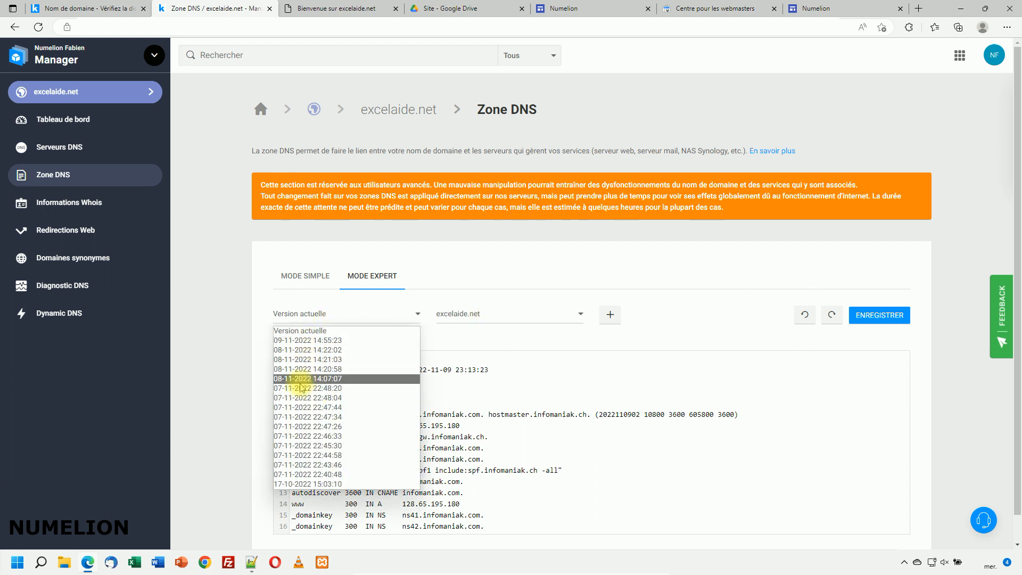
left_click(264, 310)
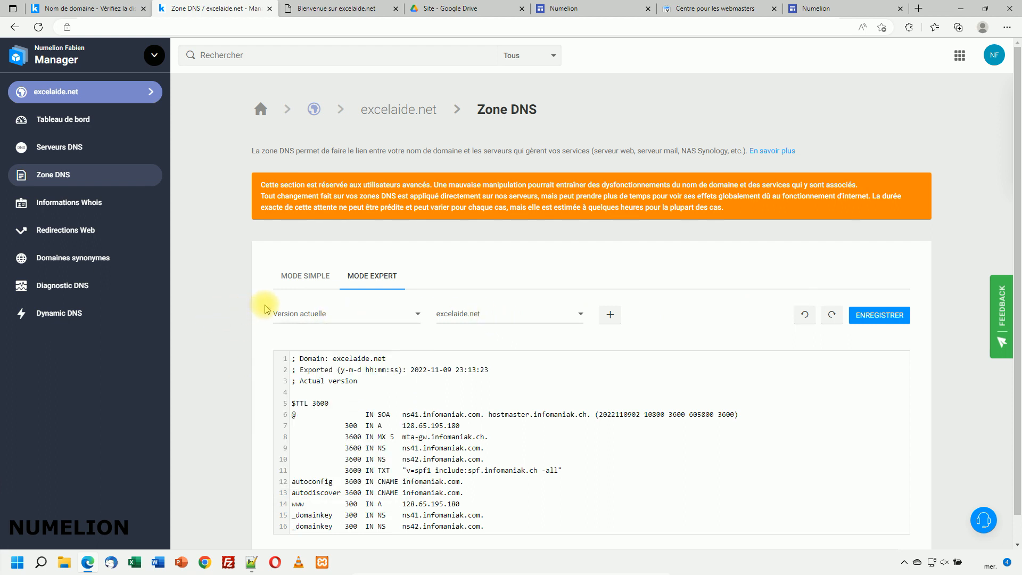
left_click(314, 315)
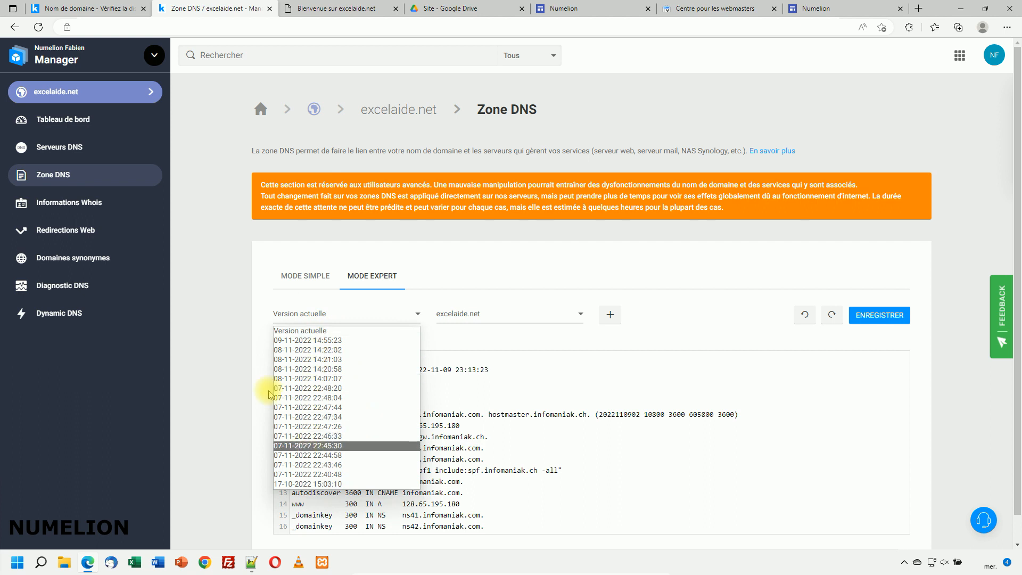
left_click(243, 345)
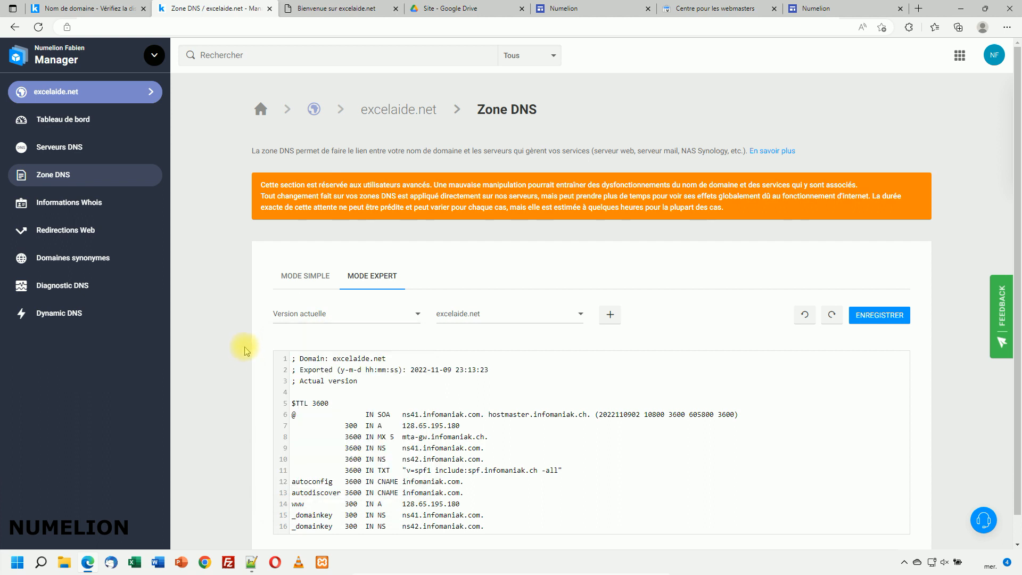
left_click(307, 285)
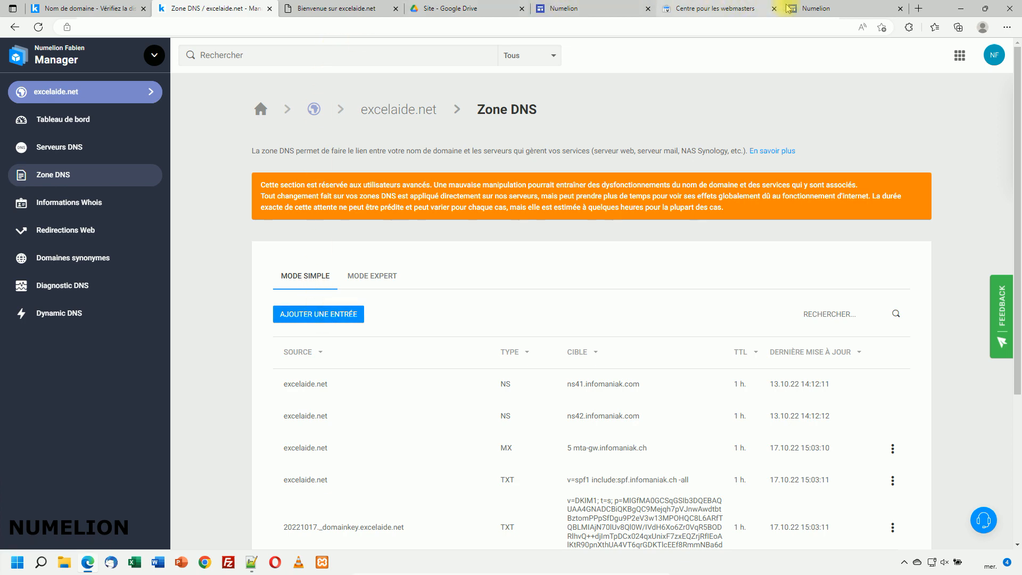
Step: Check the record type requested on Google's validation page and return to the DNS zone in Infomaniak
left_click(712, 8)
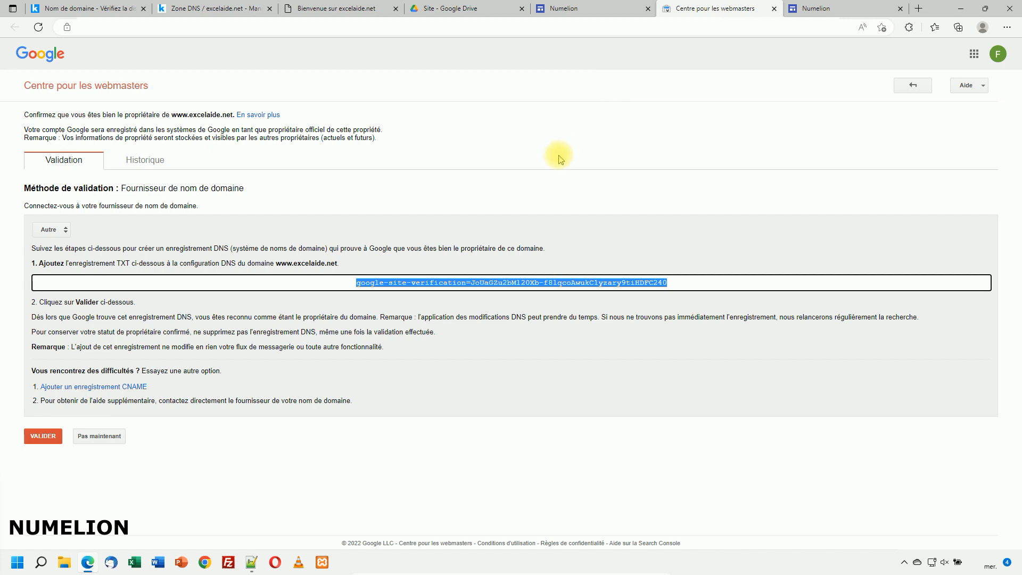
left_click_drag(100, 263, 131, 265)
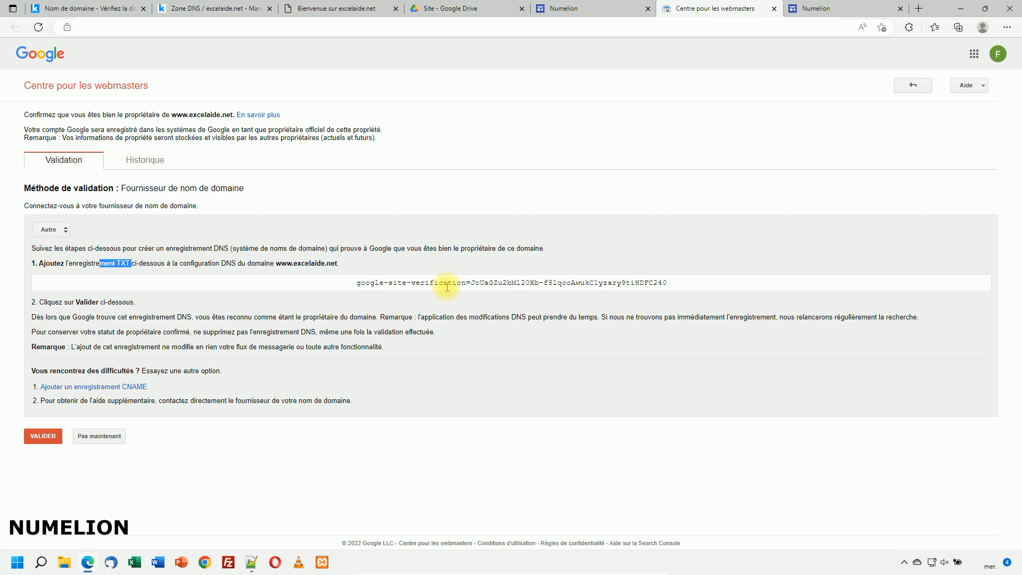
left_click(224, 9)
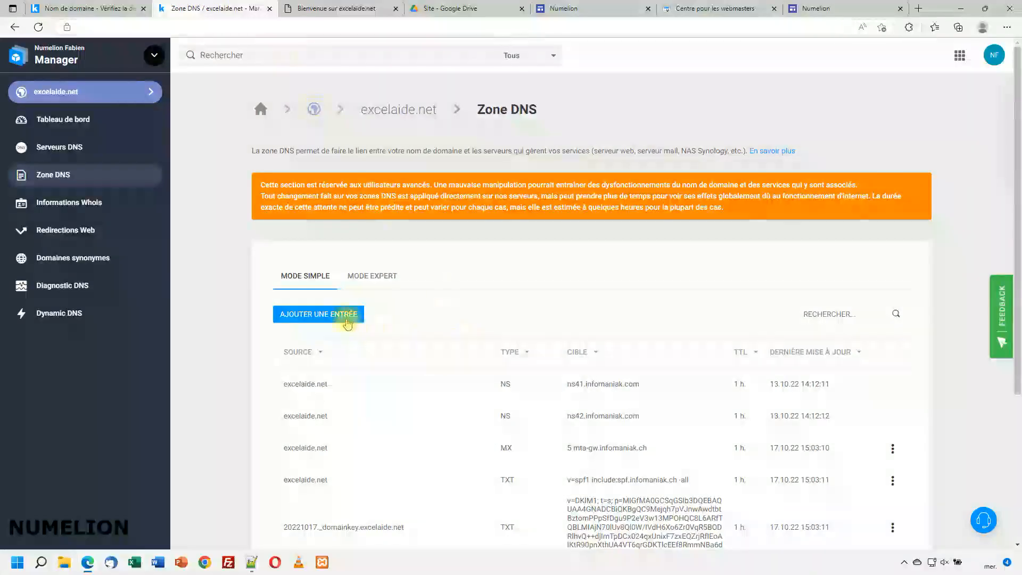
left_click(342, 316)
left_click(301, 132)
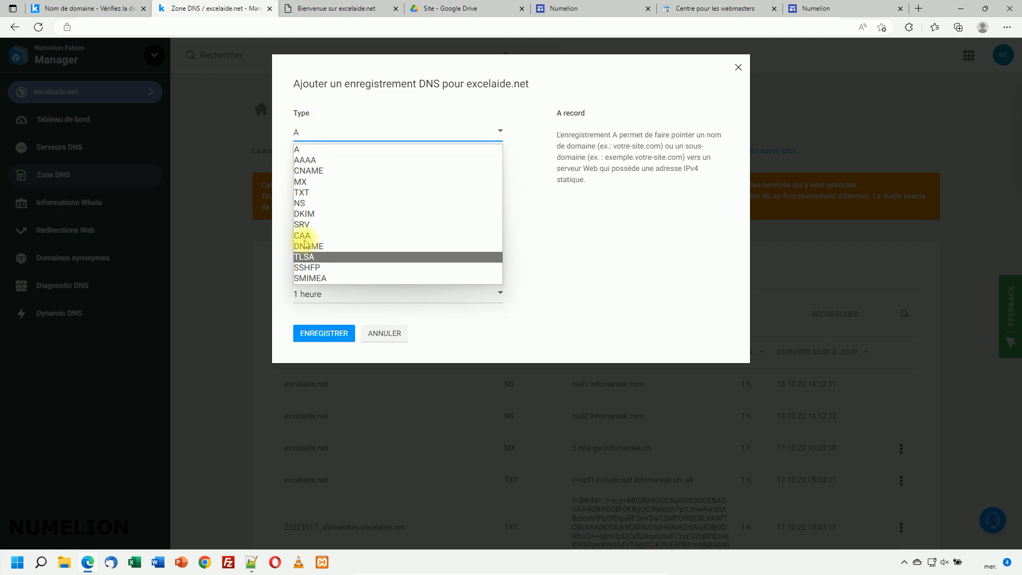
left_click(302, 193)
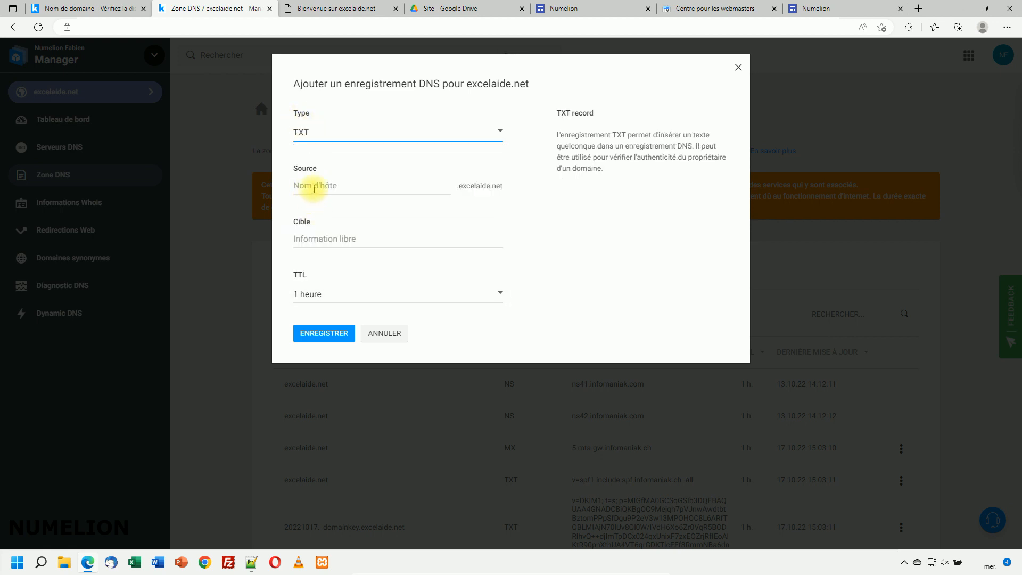
left_click(314, 189)
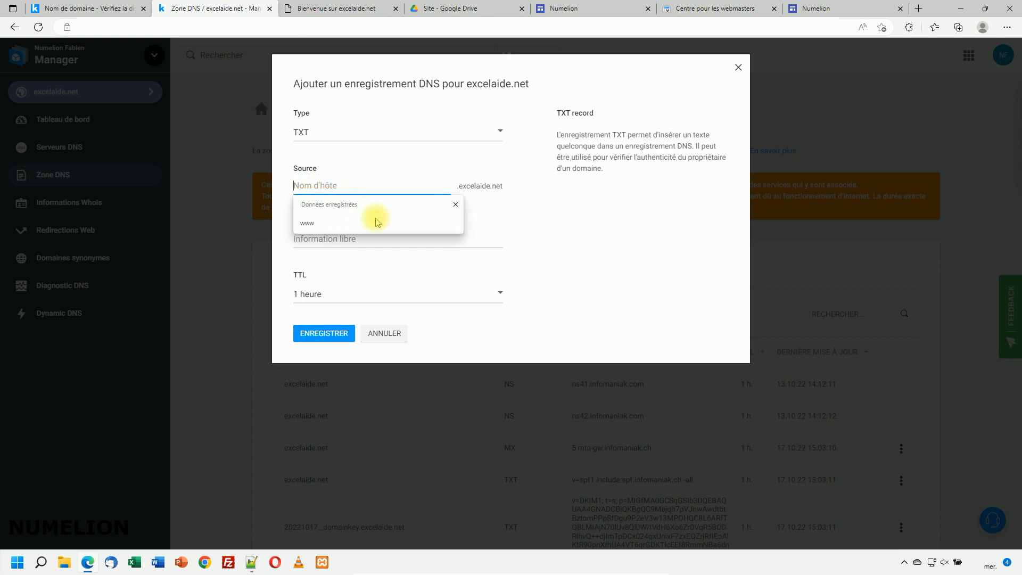
type("www")
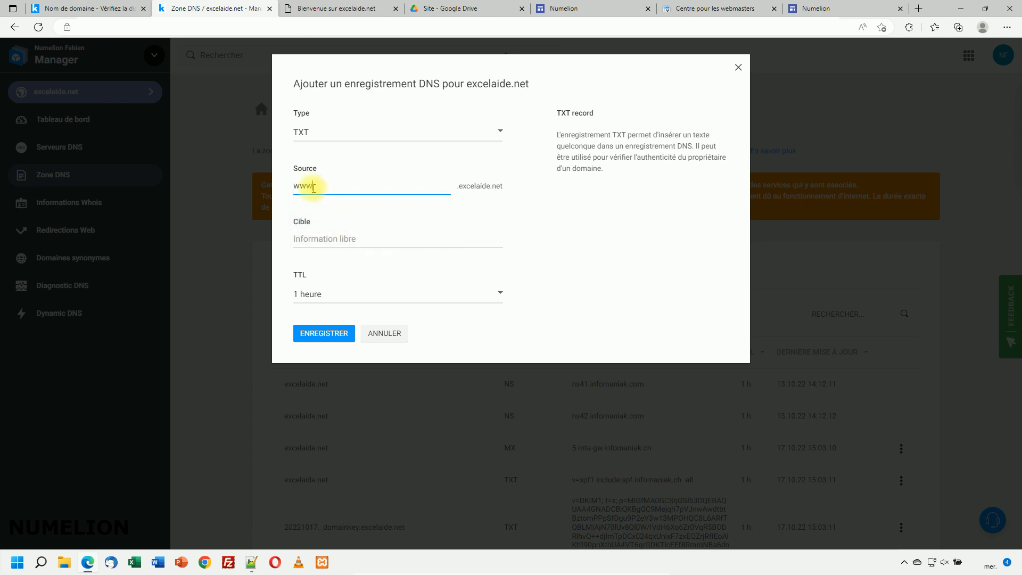
Step: Copy the site verification value from Google's validation page and paste it as the target of the new TXT entry
left_click(347, 244)
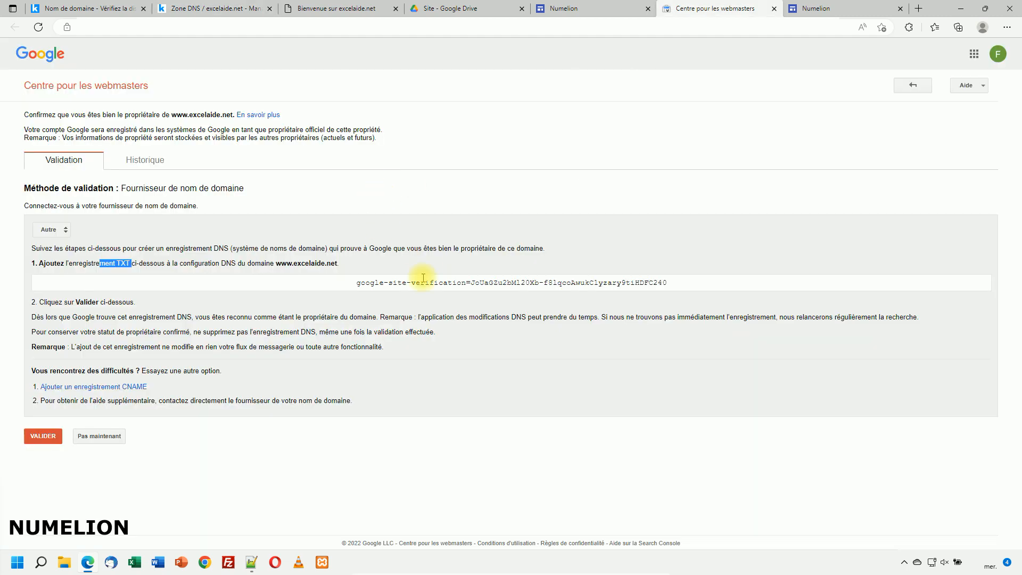
left_click(423, 282)
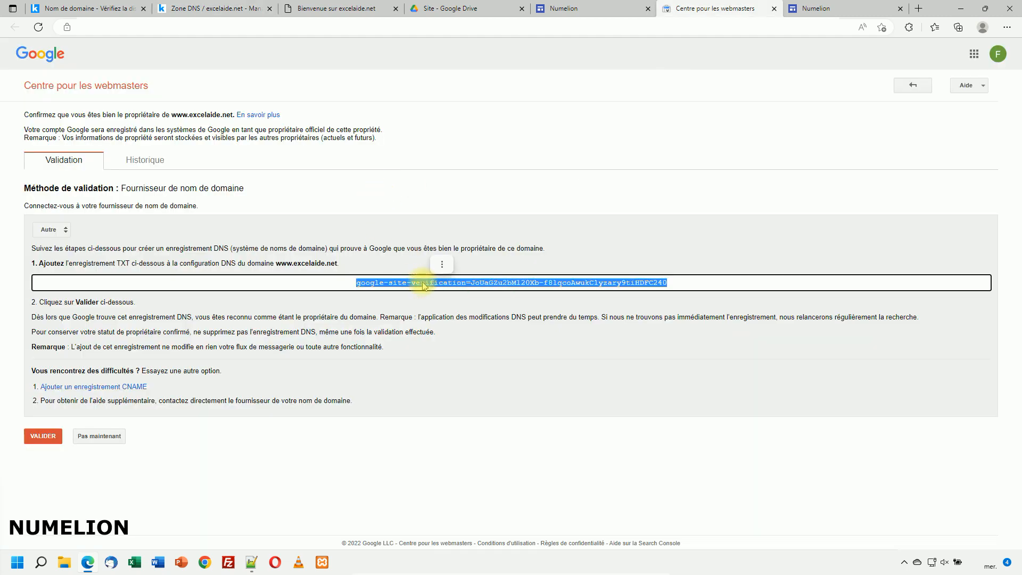
key("ctrl+c")
left_click(194, 8)
key("ctrl+v")
Step: Set the TXT entry's TTL to 5 minutes, save it and check it in the zone list
left_click(333, 293)
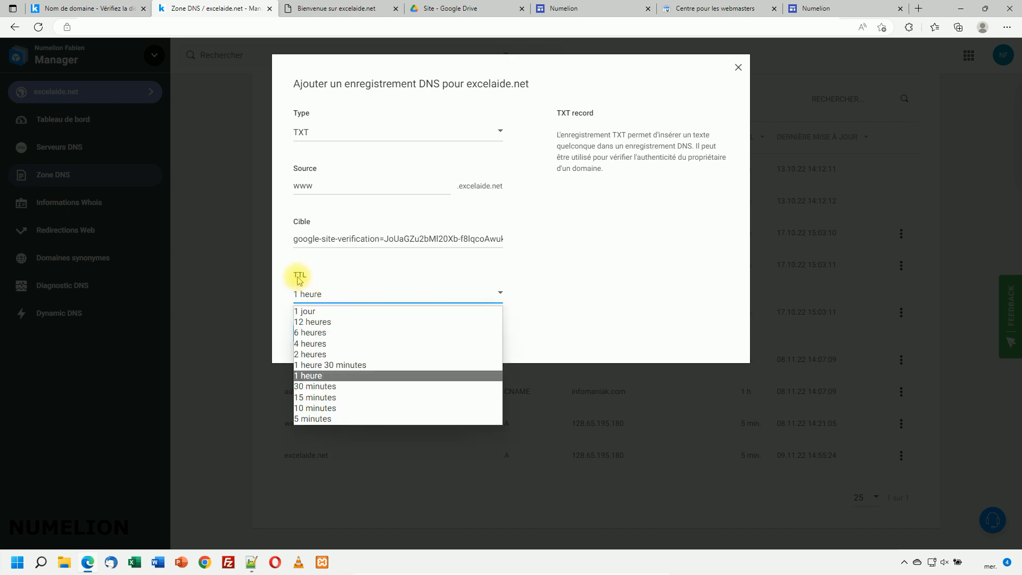
left_click(311, 419)
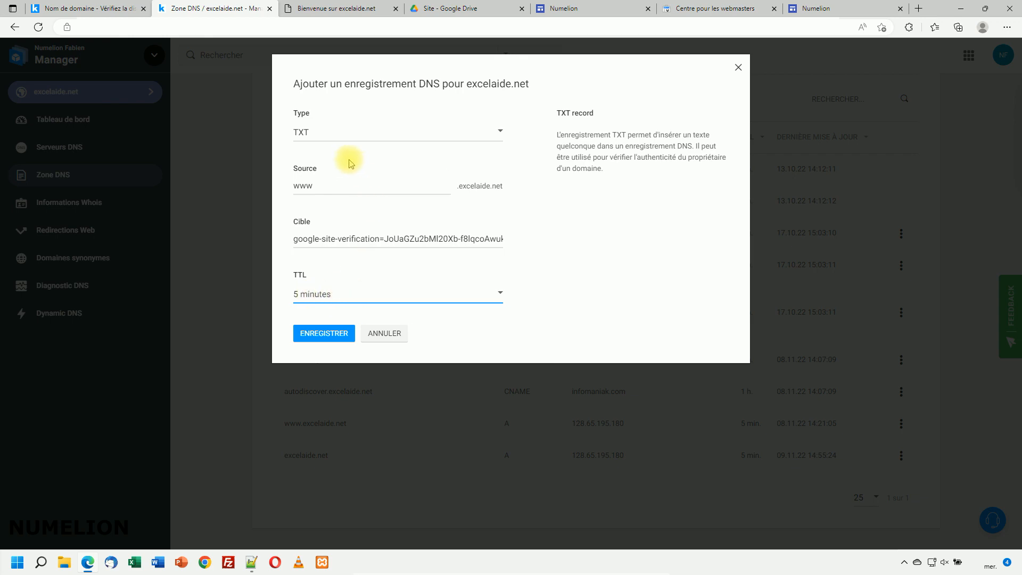
left_click(327, 335)
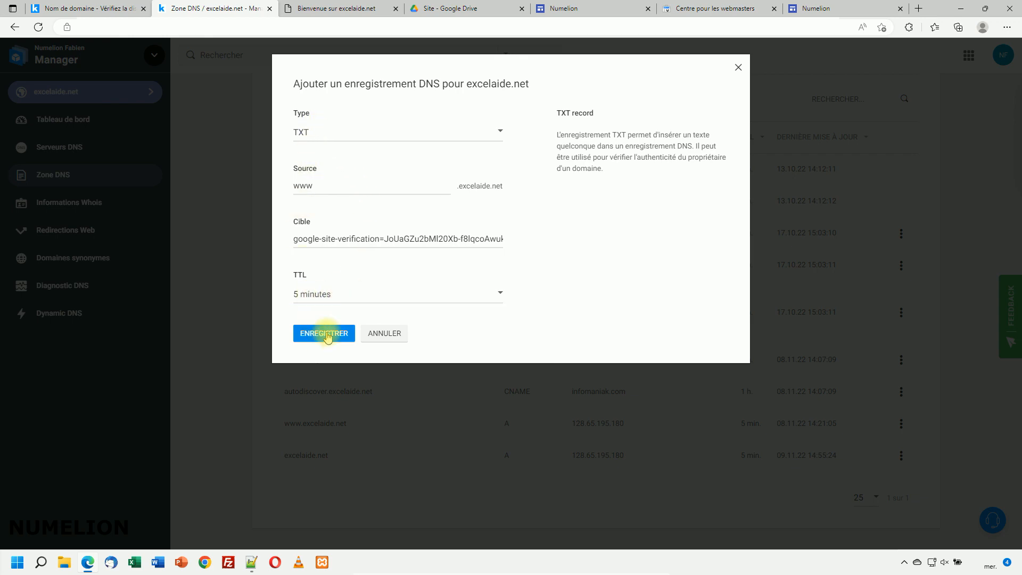
left_click(328, 334)
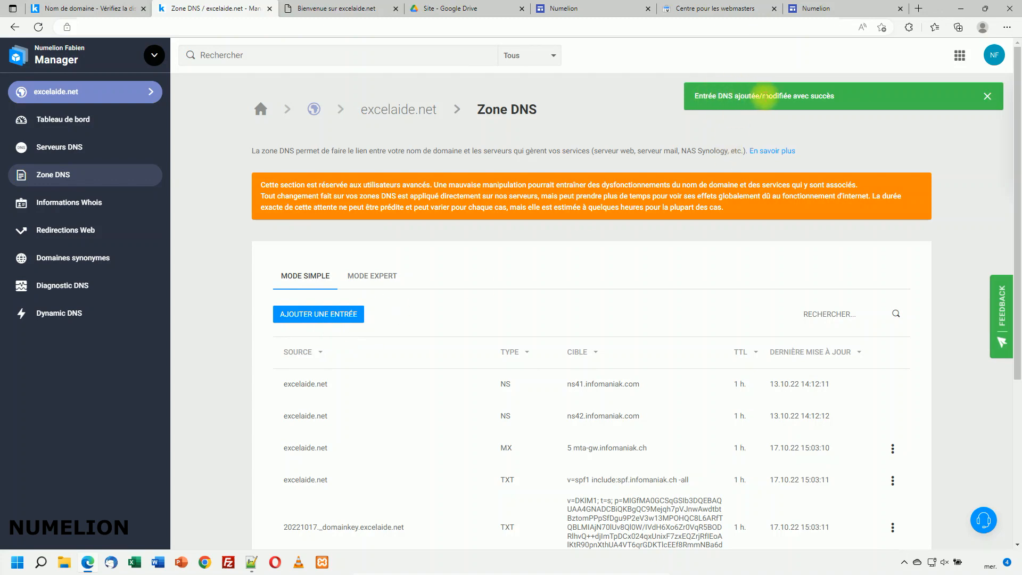
scroll(434, 345, "down", 4)
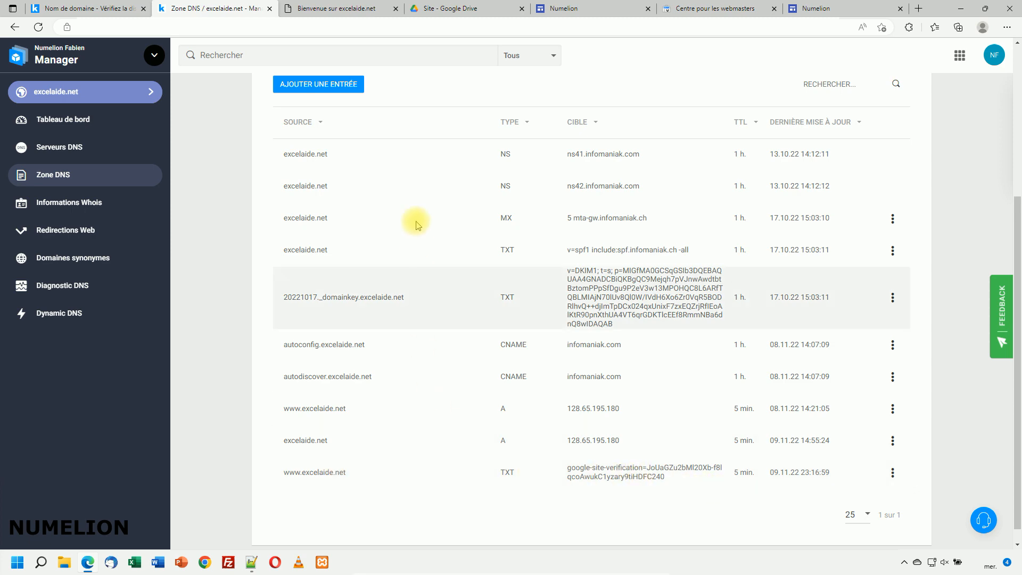
scroll(459, 205, "up", 3)
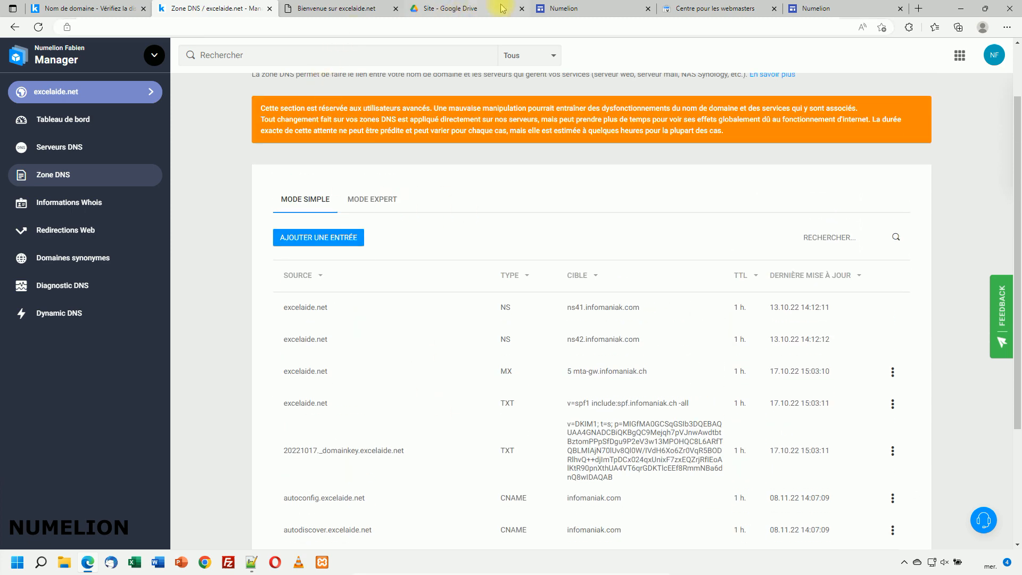
left_click(687, 8)
left_click(418, 335)
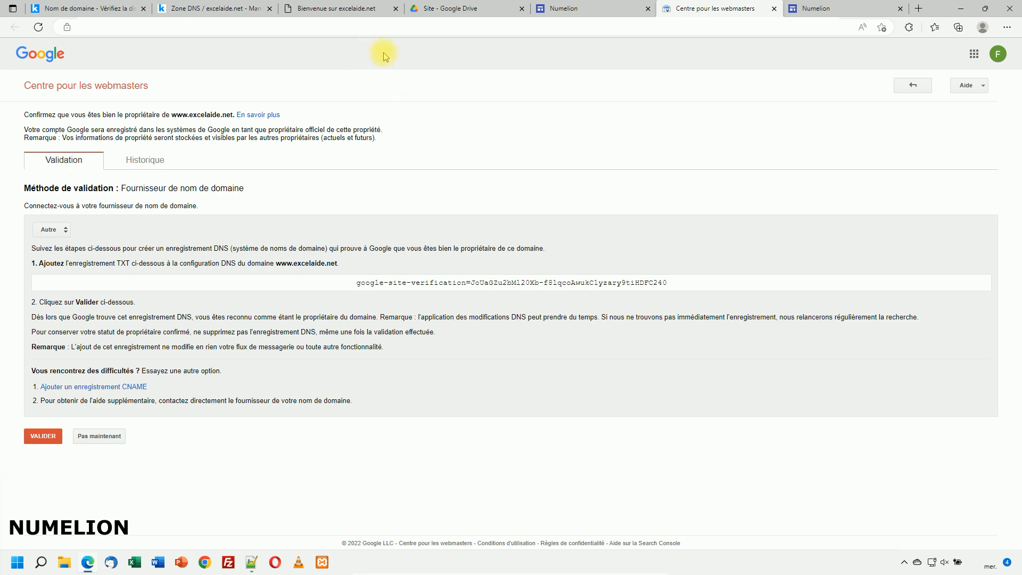
left_click(367, 8)
left_click(131, 31)
left_click(157, 30)
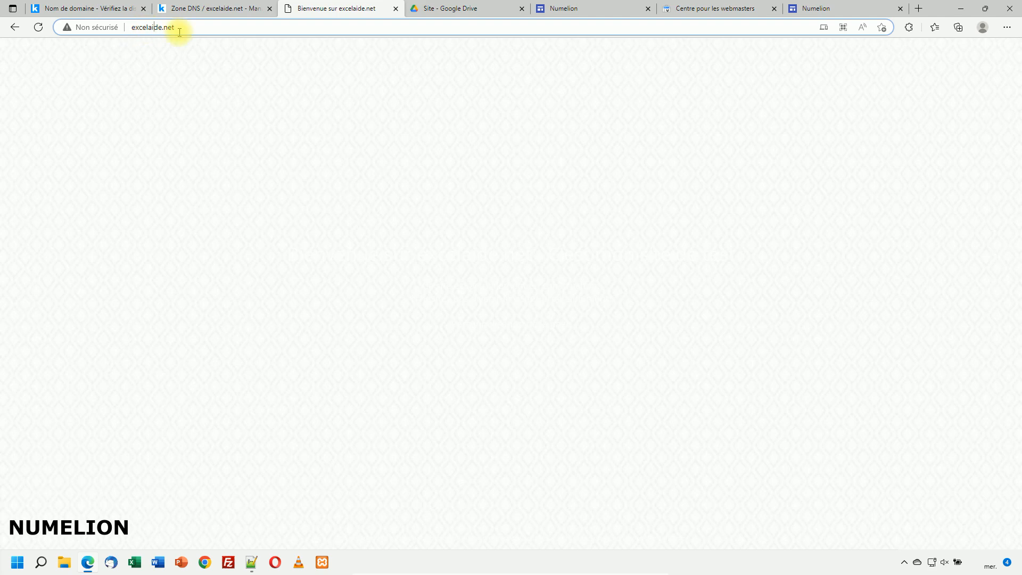
left_click(133, 28)
type("www..")
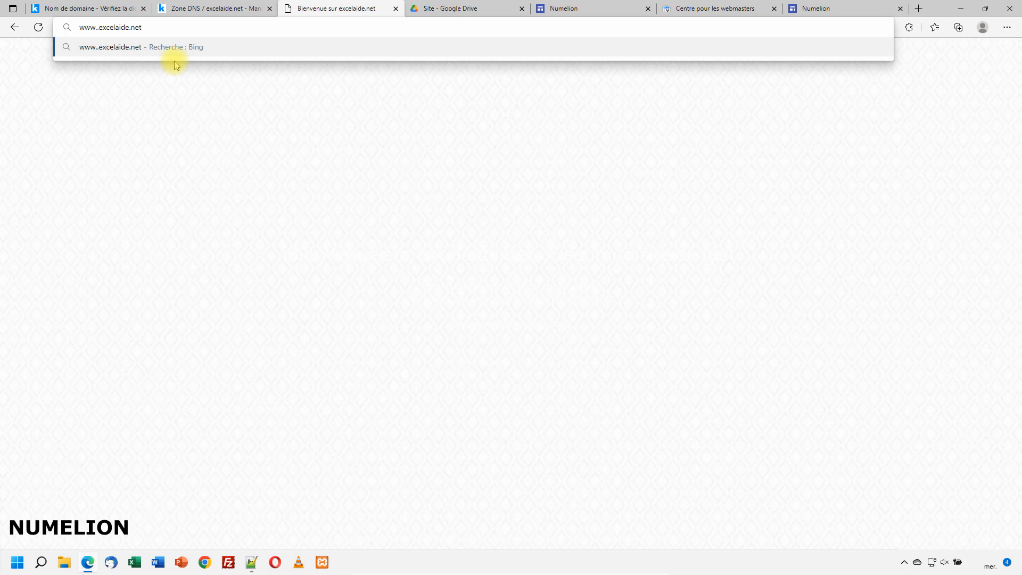
key("BackSpace")
key("Return")
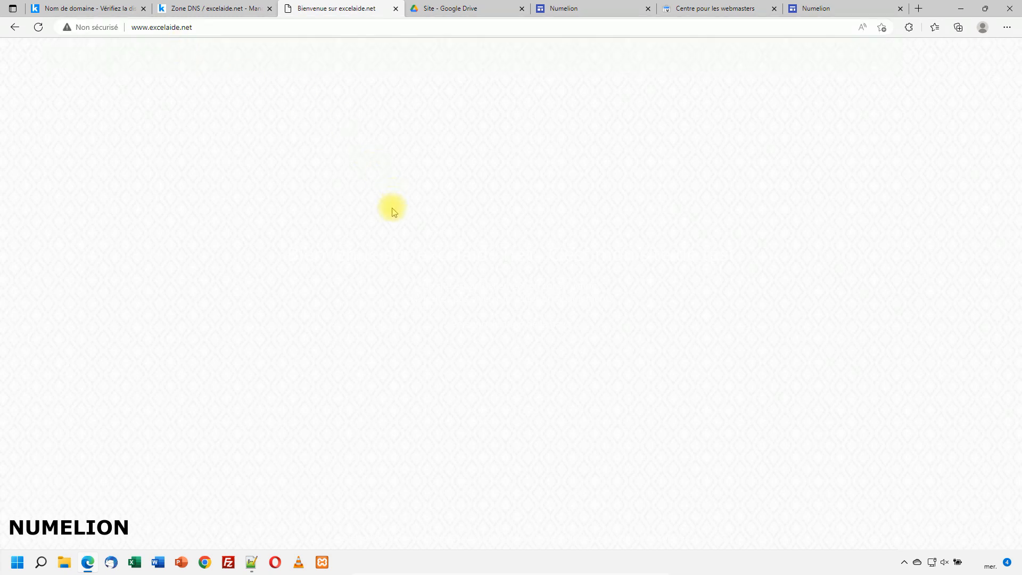
left_click_drag(404, 185, 683, 392)
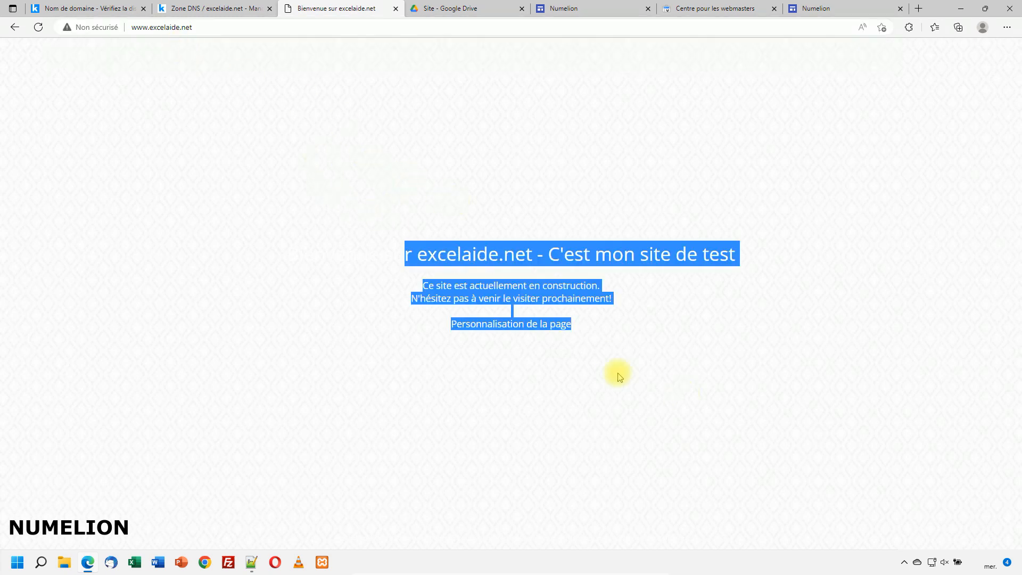
left_click_drag(477, 360, 238, 201)
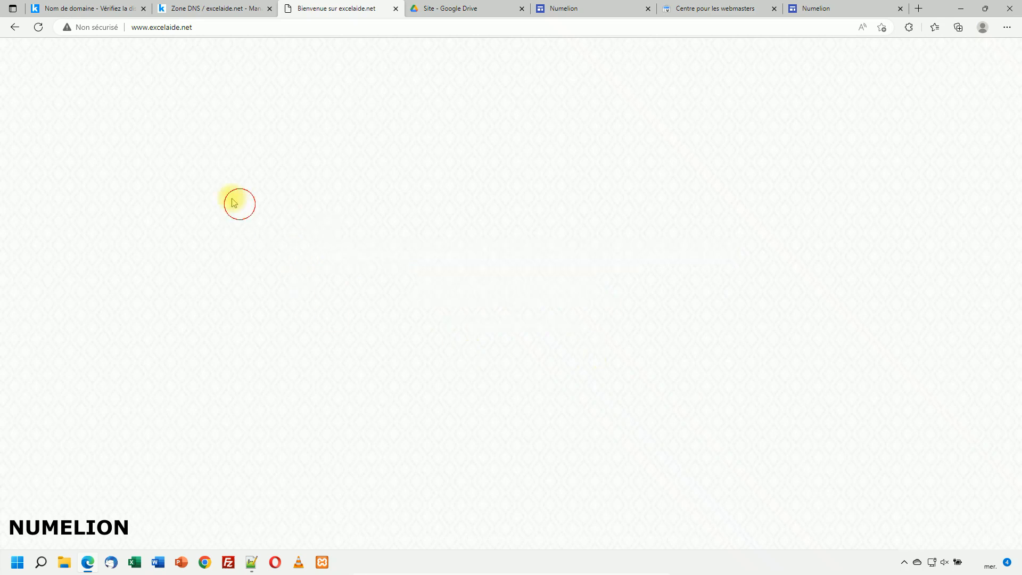
left_click(133, 26)
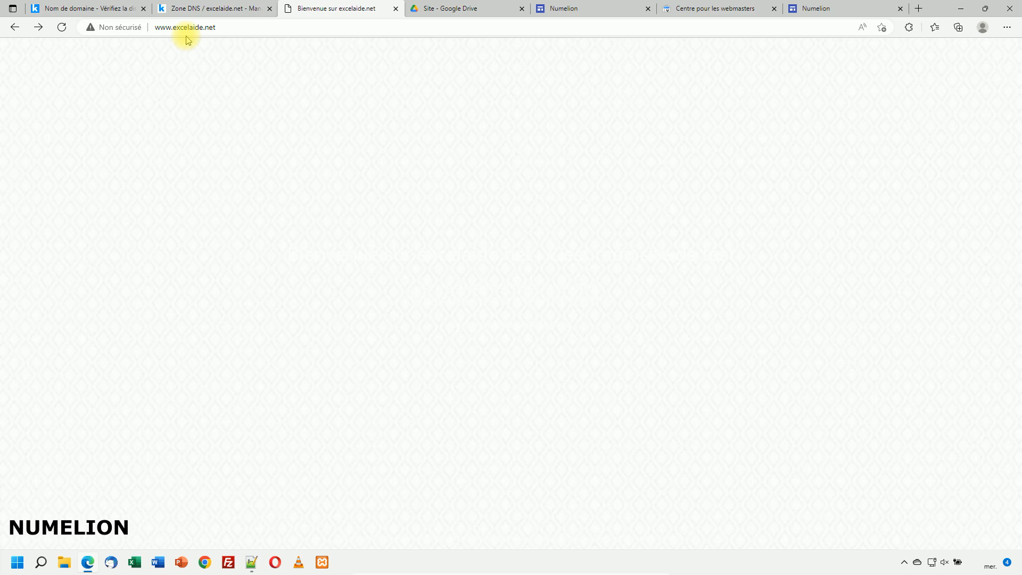
Step: Check the Google Sites address of the published Numelion site and return to Google's validation page
left_click(590, 9)
left_click(813, 9)
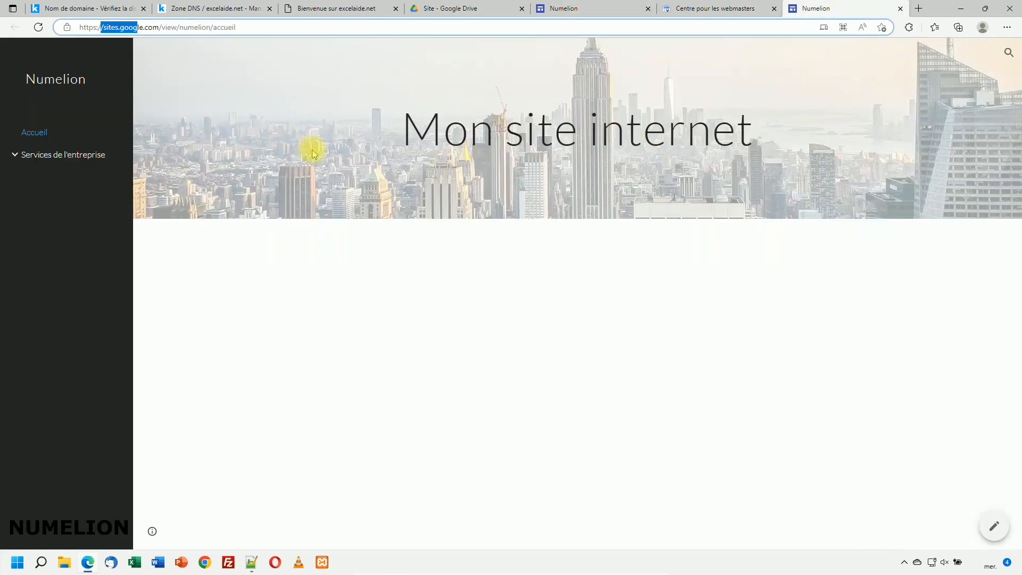
left_click(137, 28)
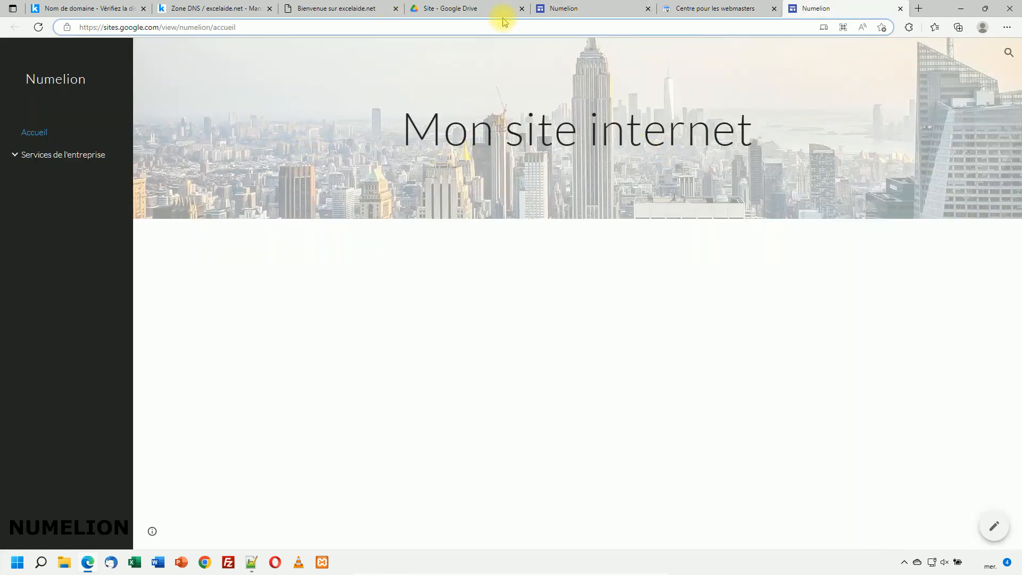
left_click(606, 8)
key("ctrl+Tab")
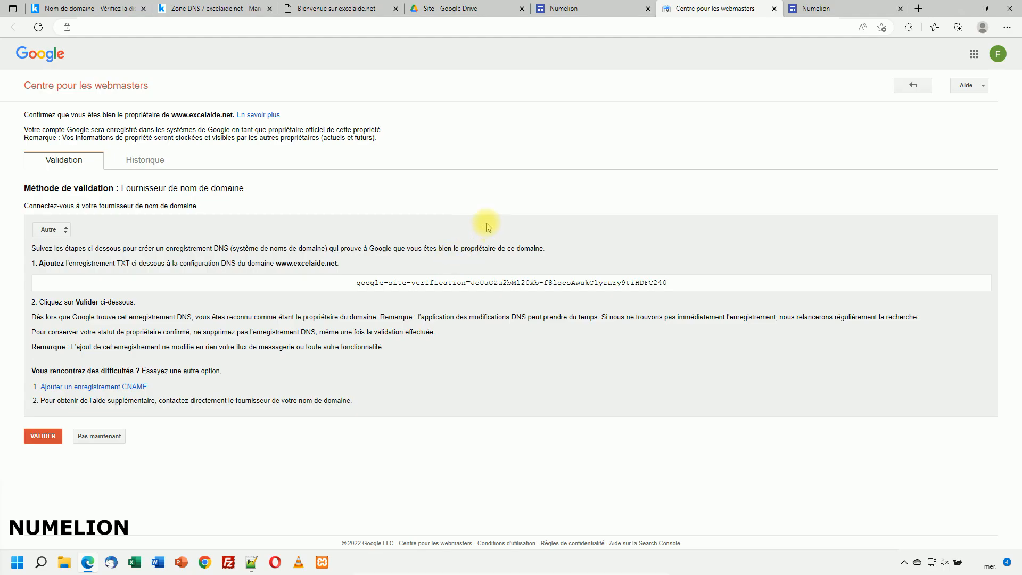
left_click(36, 438)
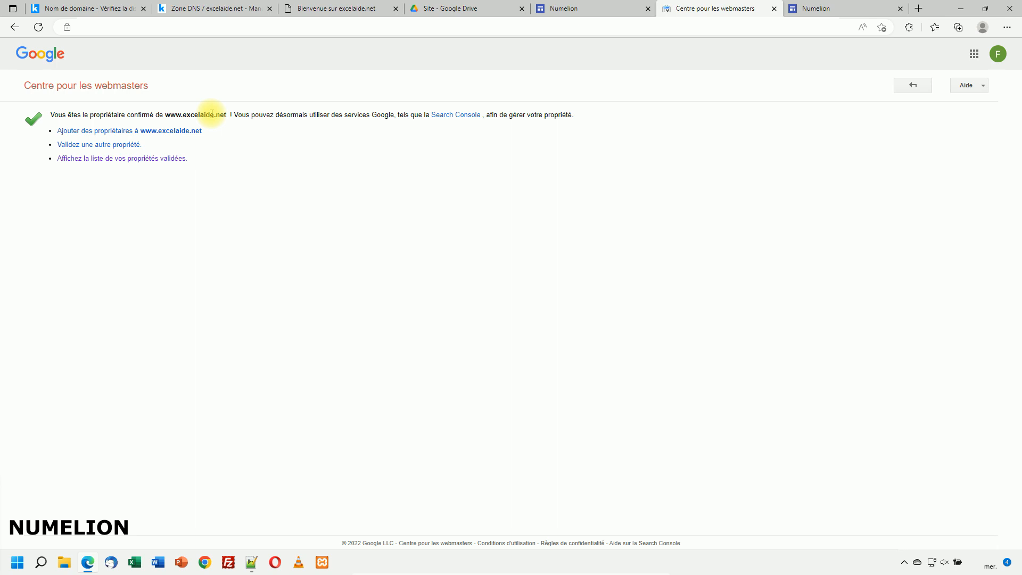
key("ctrl+shift+Tab")
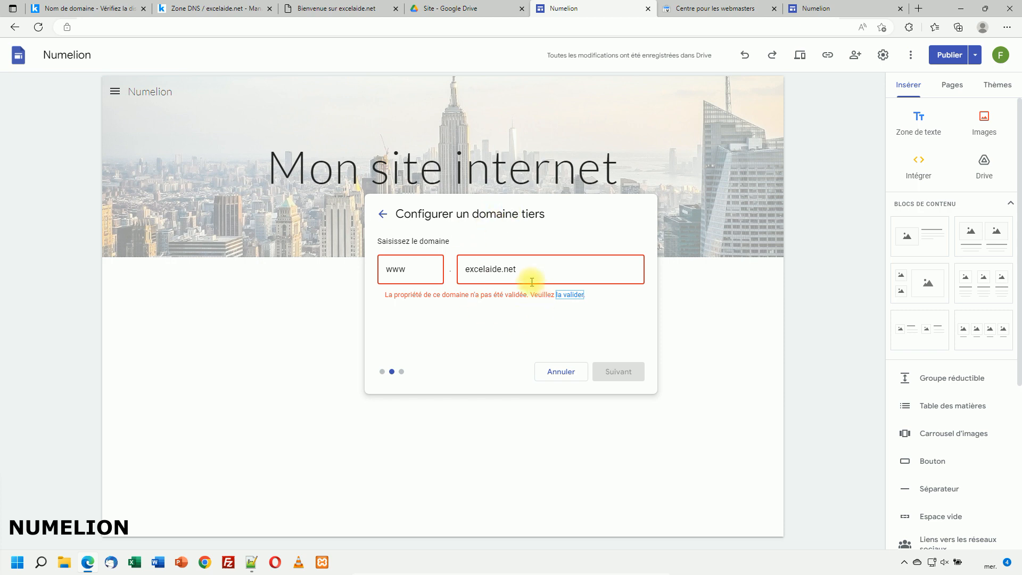
left_click(521, 268)
key("BackSpace")
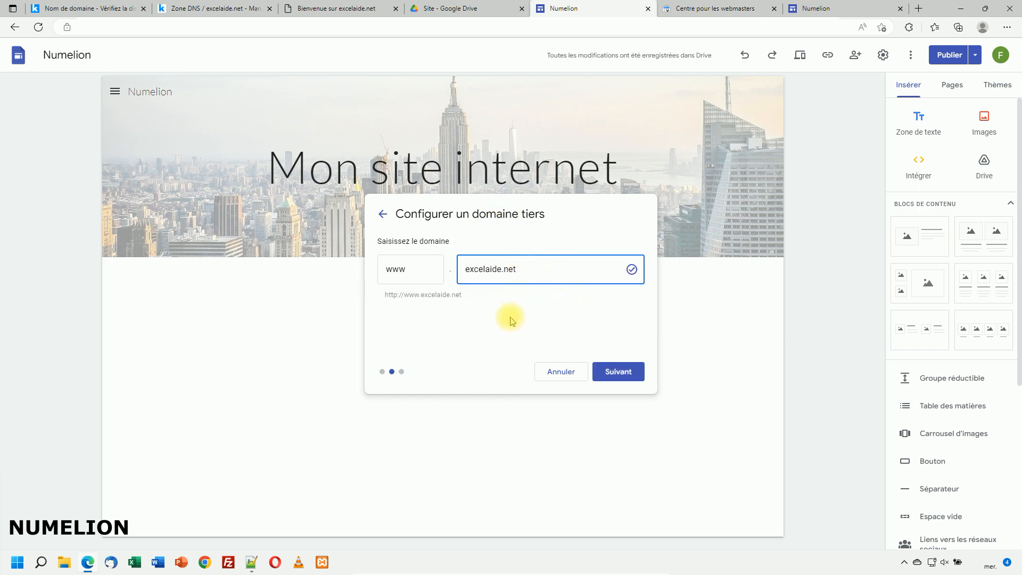
left_click(621, 373)
Step: Read the registrar connection instructions for the CNAME entry, switching briefly to the Infomaniak DNS zone
left_click_drag(390, 243, 450, 319)
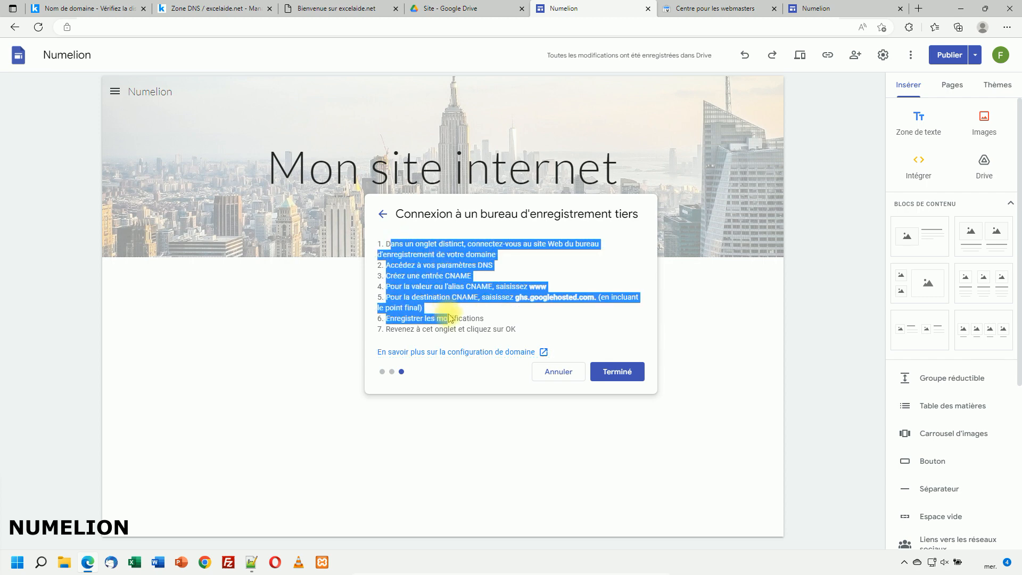
left_click(430, 248)
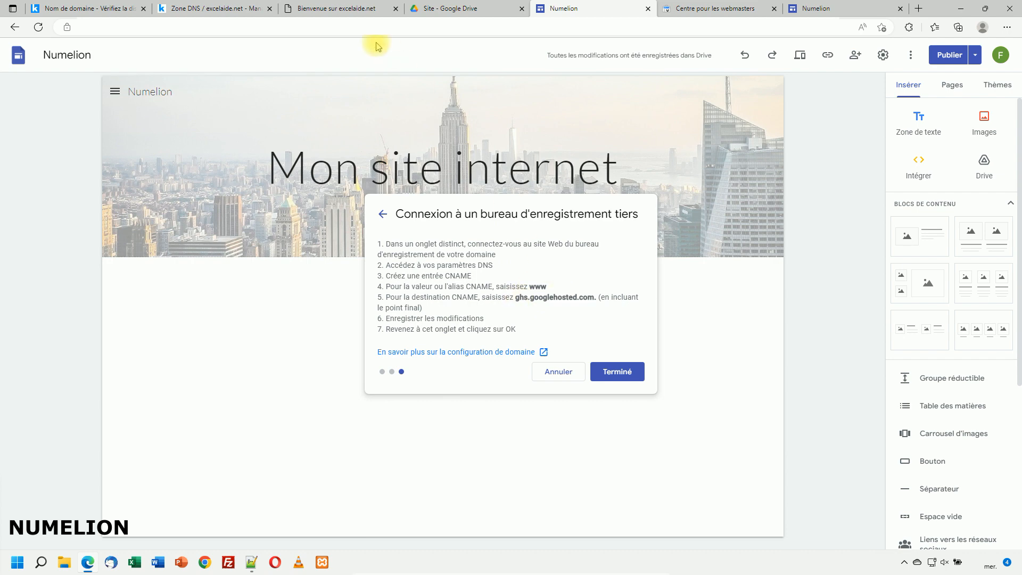
left_click(341, 9)
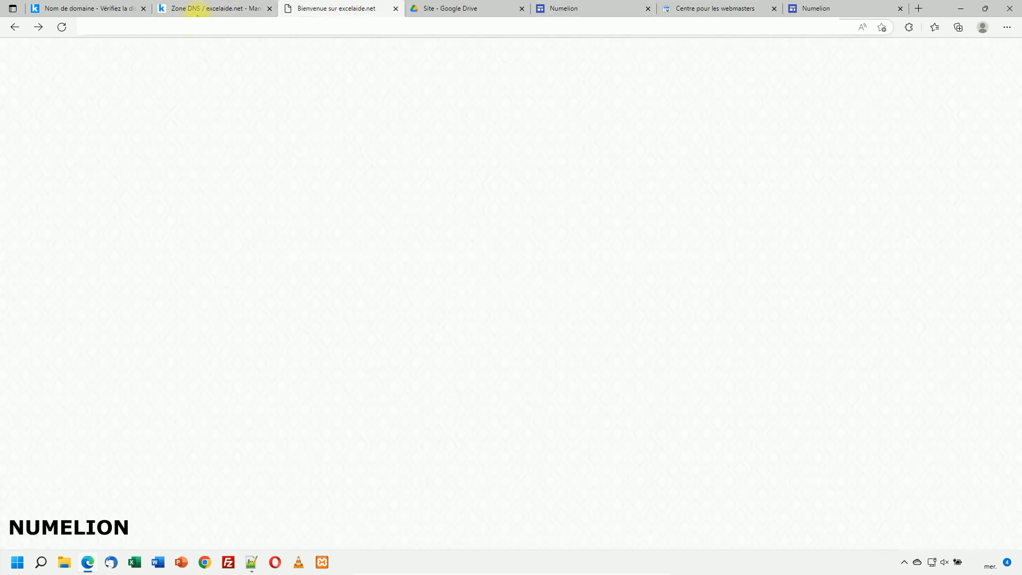
left_click(197, 10)
left_click(586, 8)
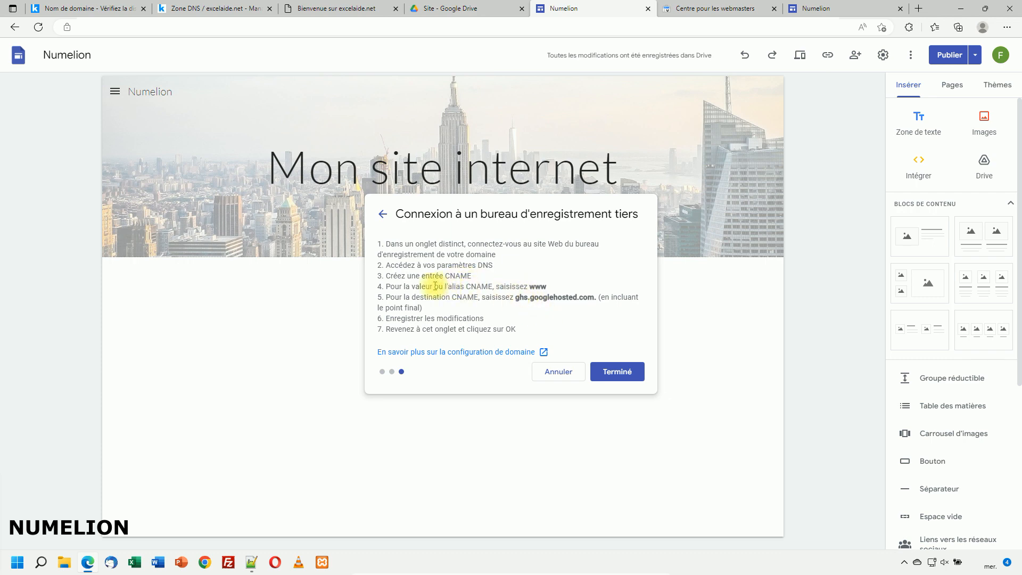
double_click(534, 287)
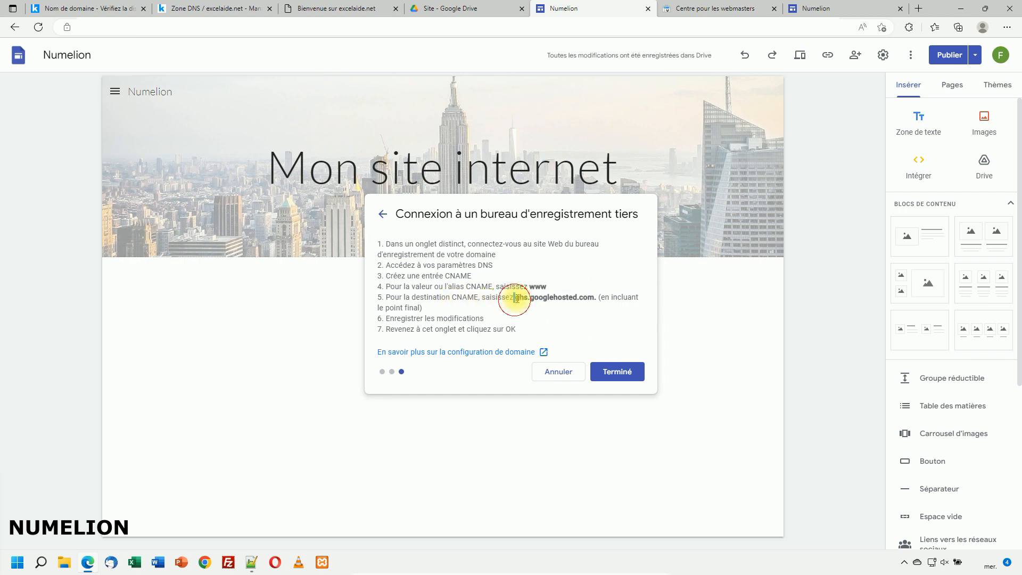
Step: Select the CNAME destination ghs.googlehosted.com. in the instructions, including its final dot
left_click_drag(517, 297, 595, 298)
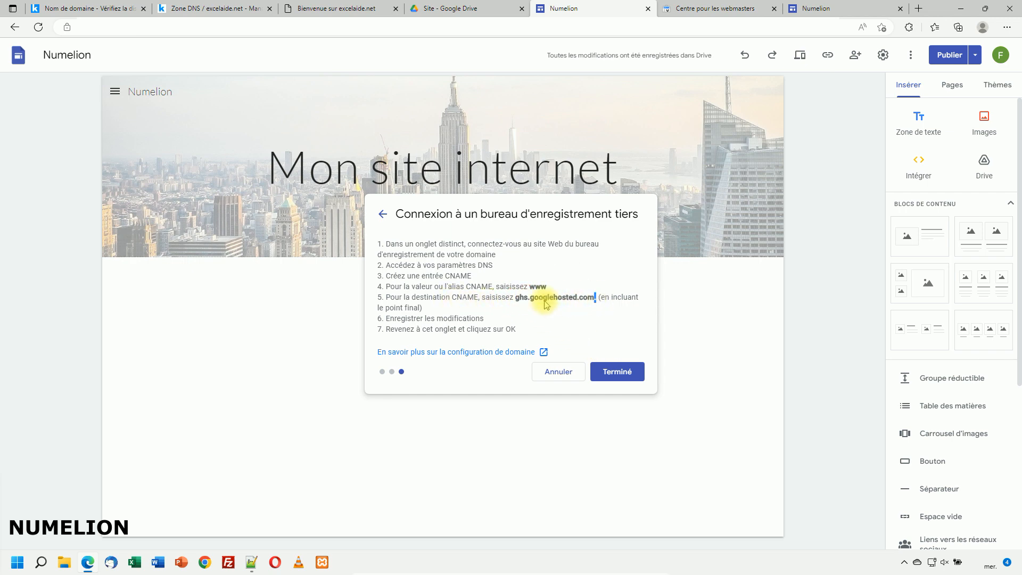
left_click_drag(515, 299, 589, 299)
left_click(519, 300)
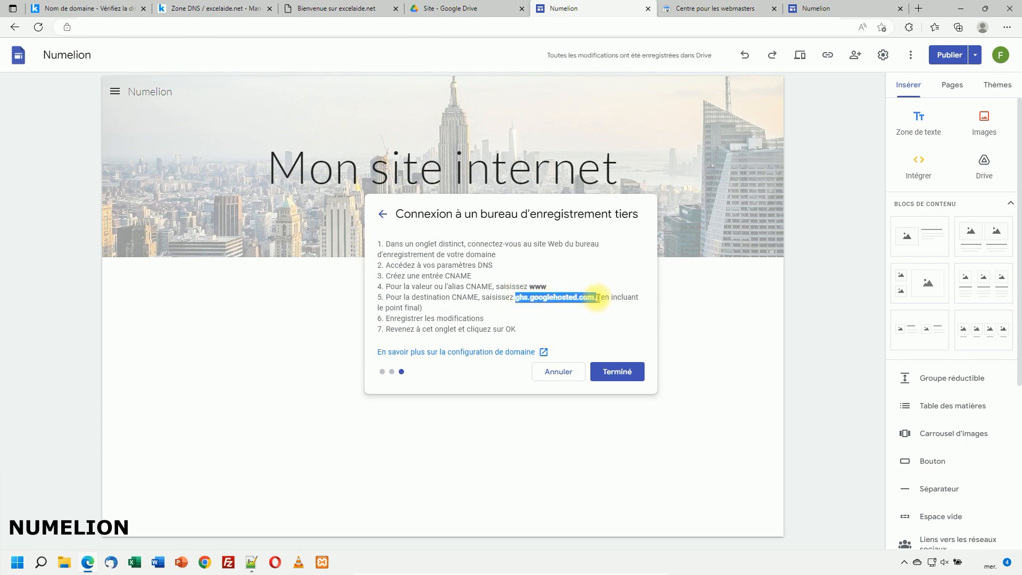
Step: Start a new Infomaniak DNS record for excelaide.net with type CNAME, source www and target ghs.googlehosted.com
left_click(177, 9)
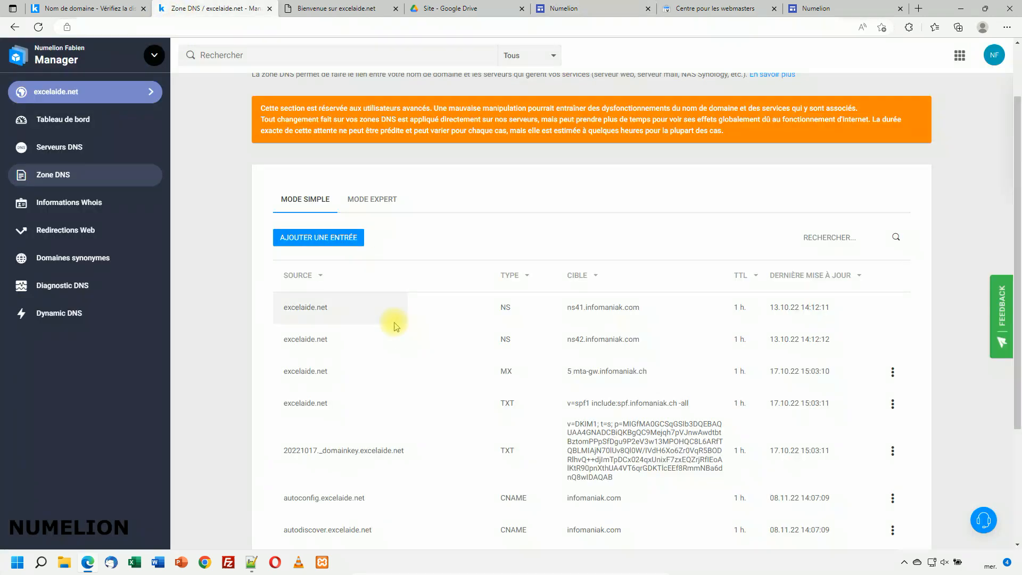
left_click(348, 240)
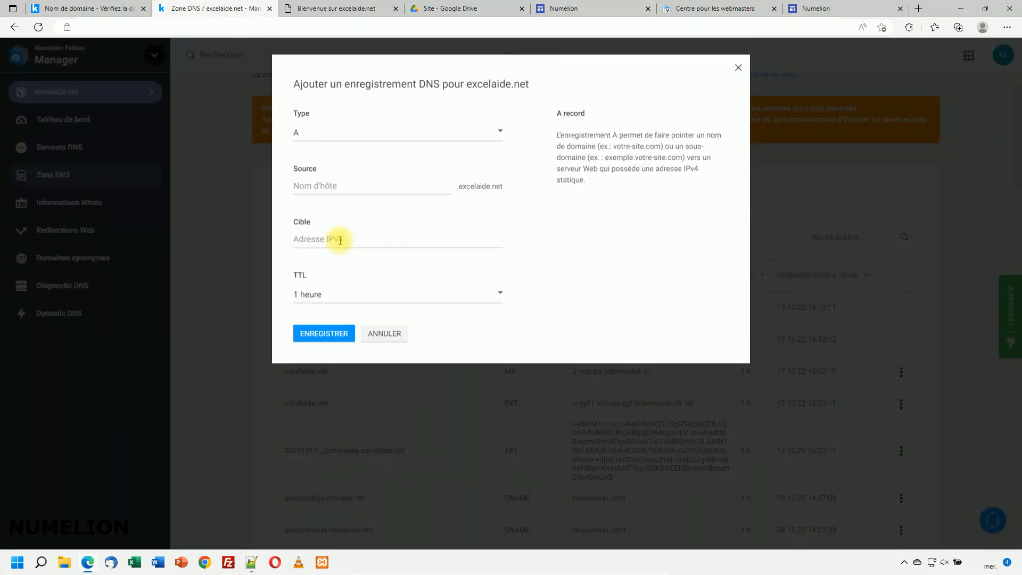
left_click(335, 189)
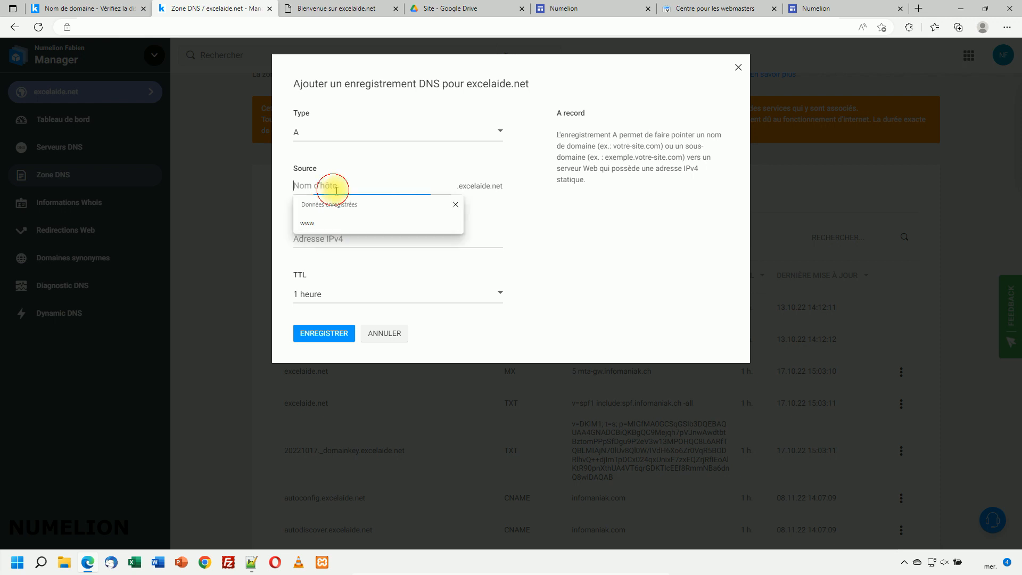
type("www")
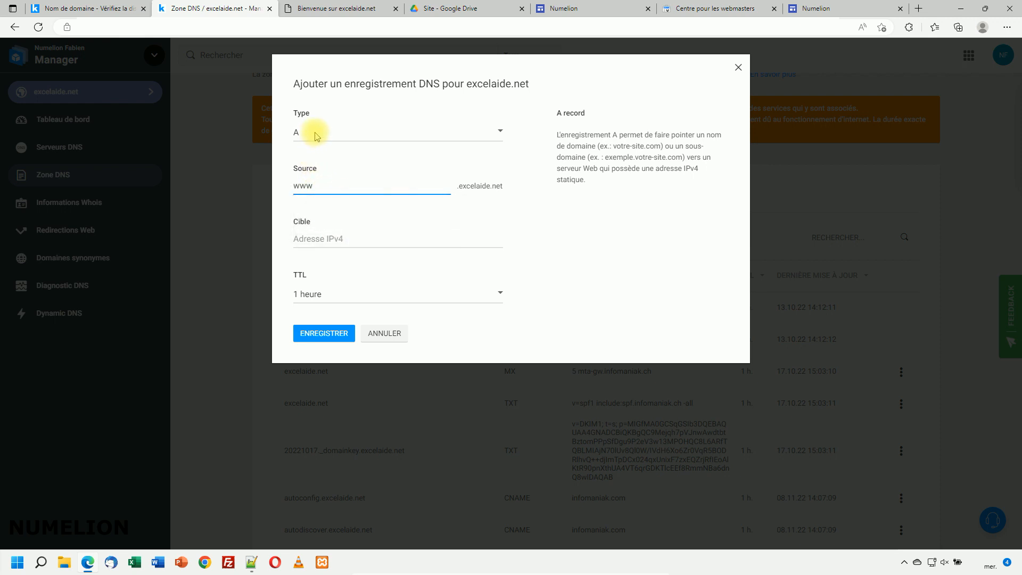
left_click(312, 132)
left_click(320, 171)
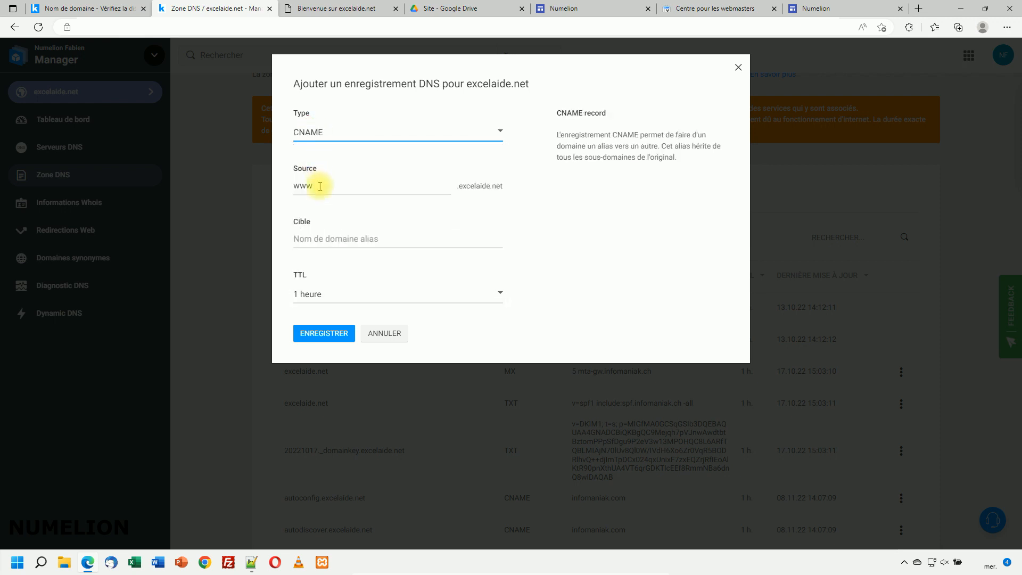
left_click(318, 239)
key("ctrl+v")
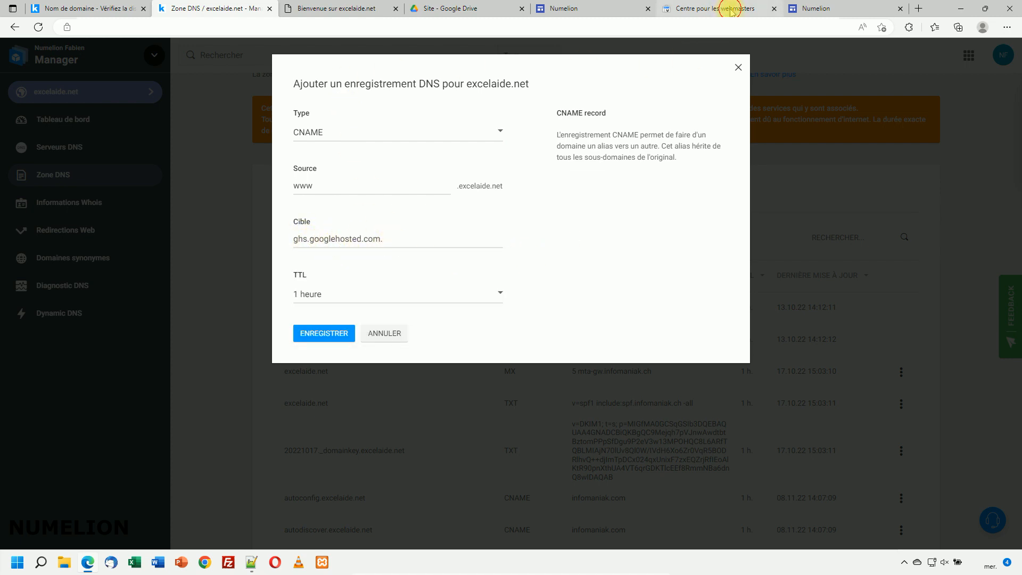
Step: Set the new CNAME record's TTL to 5 minutes, try to save it, and cancel the record form
left_click(586, 9)
left_click(192, 8)
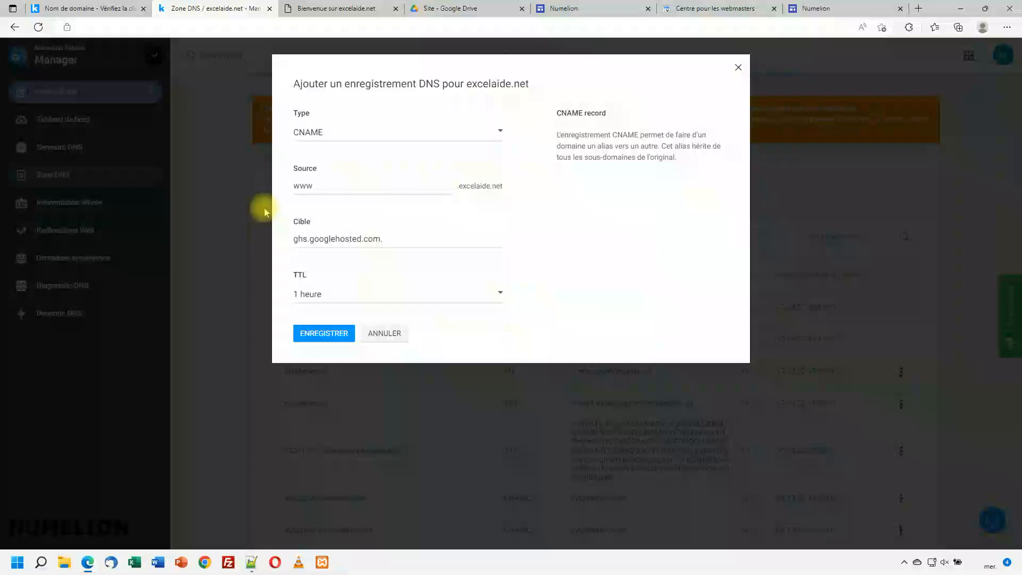
left_click(343, 287)
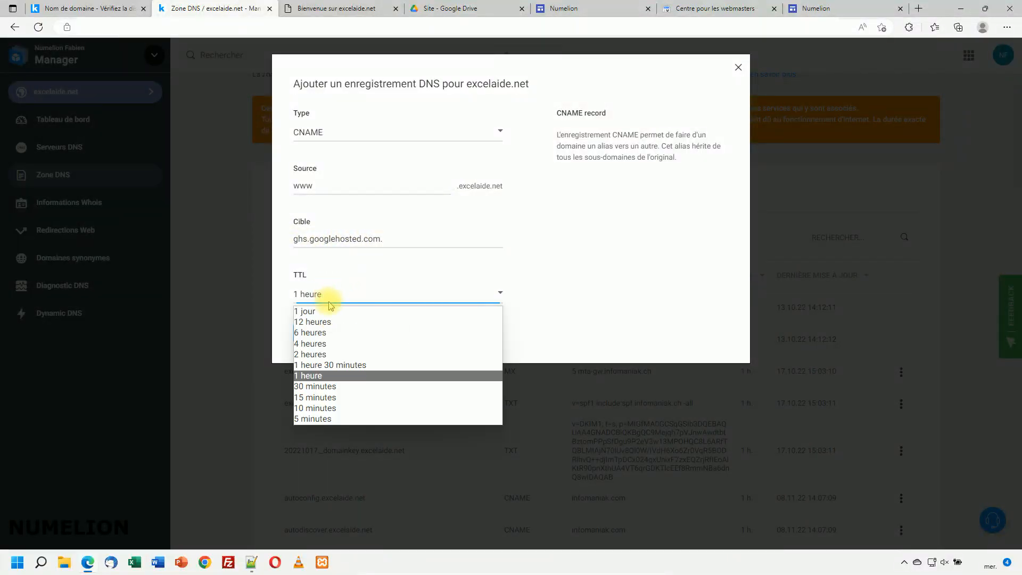
left_click(315, 417)
left_click(325, 333)
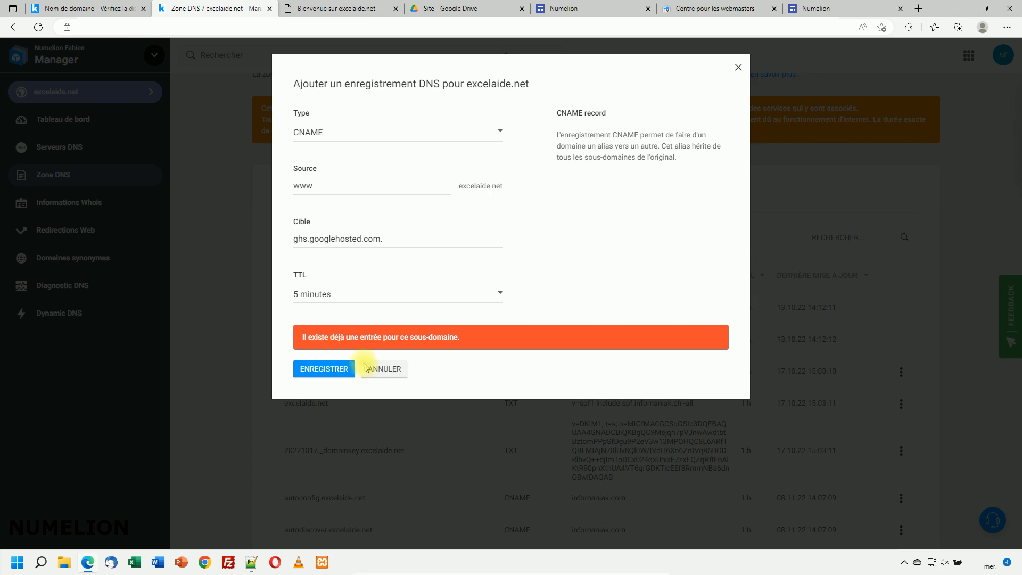
left_click(386, 370)
scroll(385, 371, "down", 3)
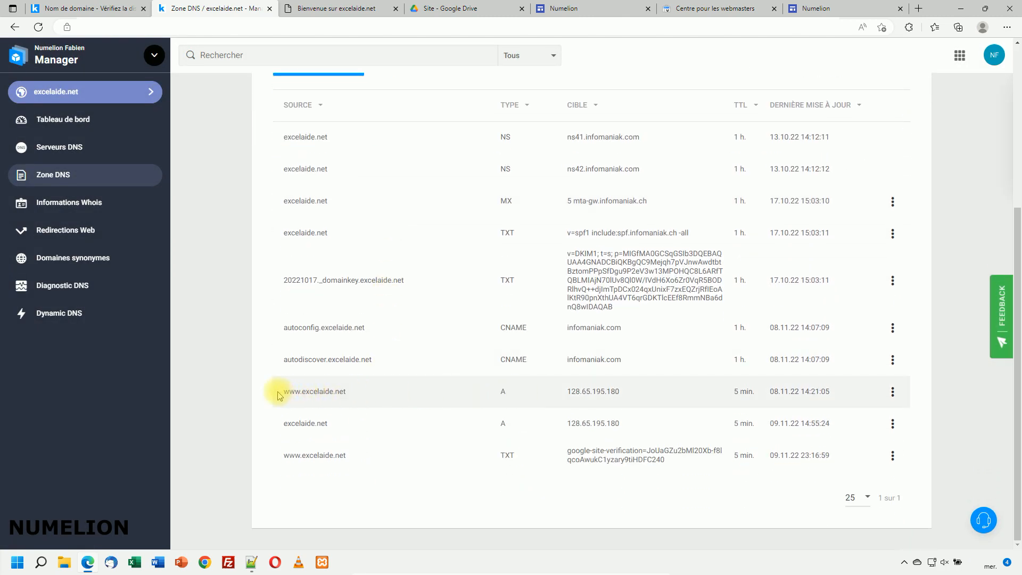
left_click_drag(278, 395, 429, 395)
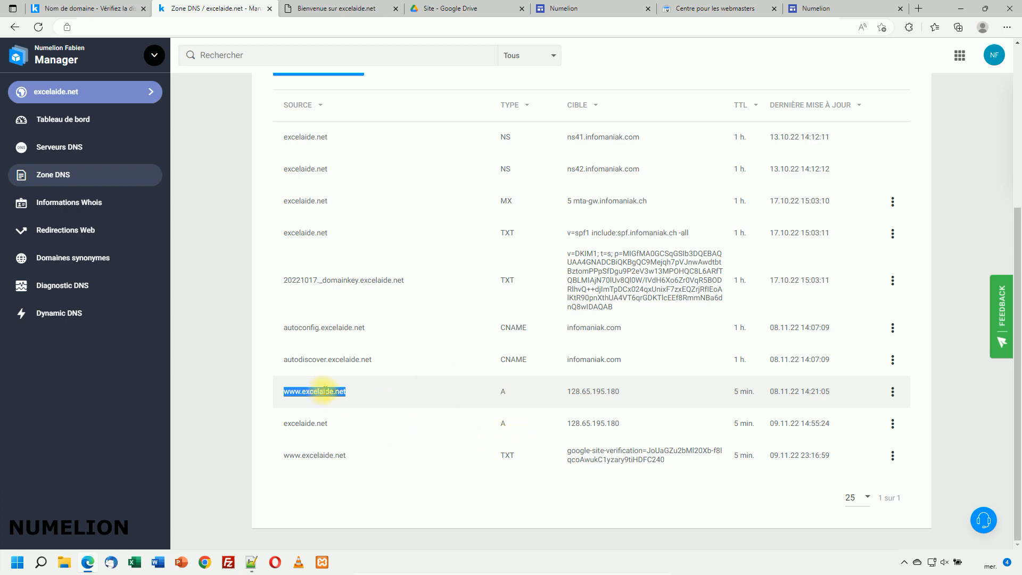
scroll(322, 391, "up", 3)
scroll(342, 297, "down", 3)
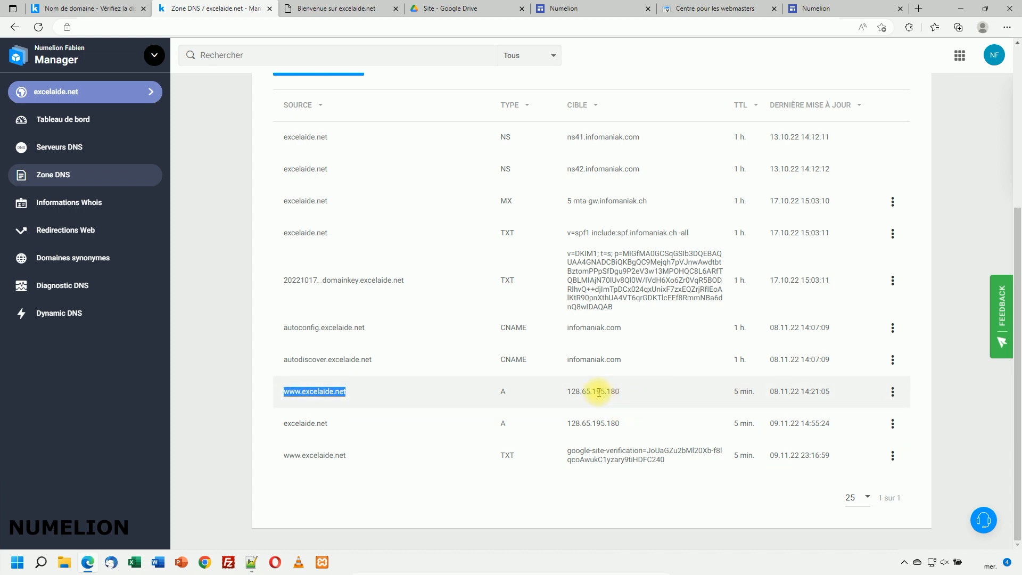
left_click(892, 392)
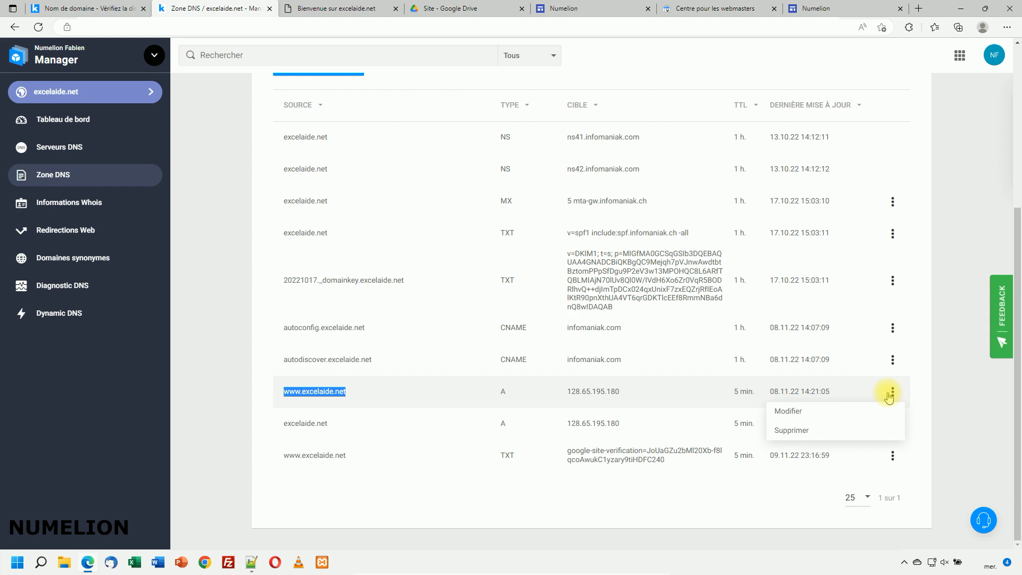
left_click(793, 430)
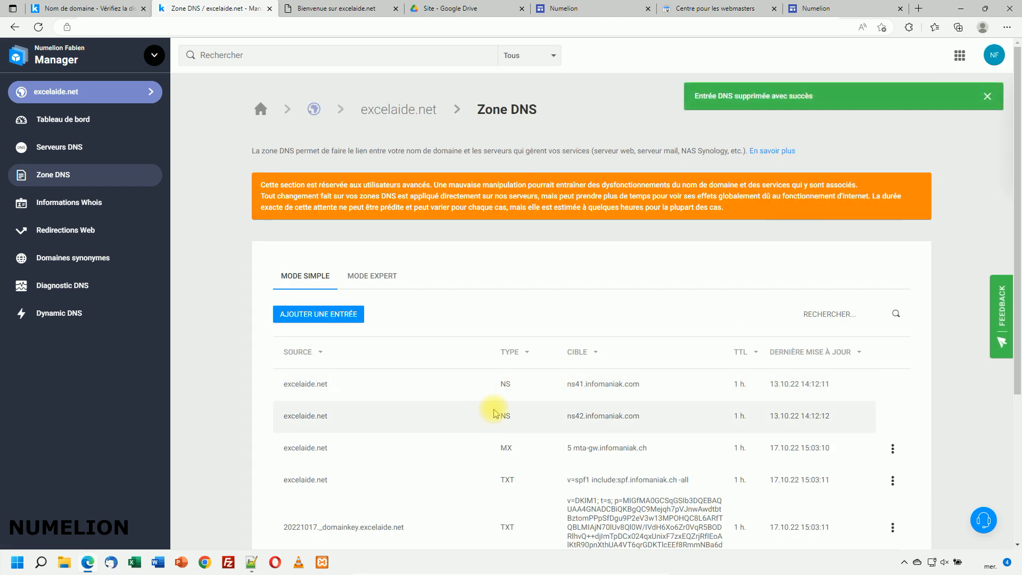
Step: Review the excelaide.net A record's source and target, and recheck the CNAME instructions in Google Sites
scroll(494, 414, "down", 4)
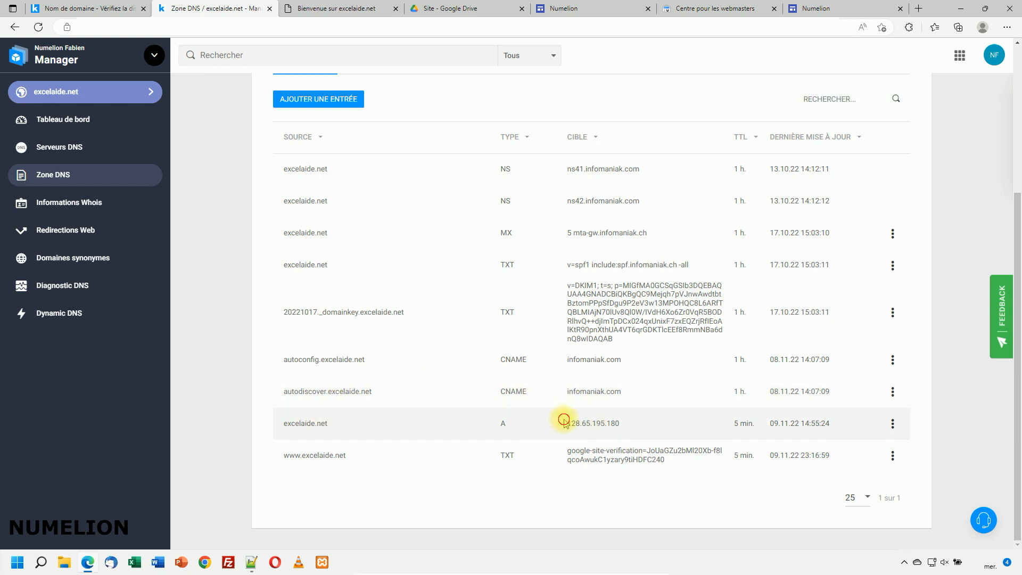
left_click_drag(564, 422, 634, 420)
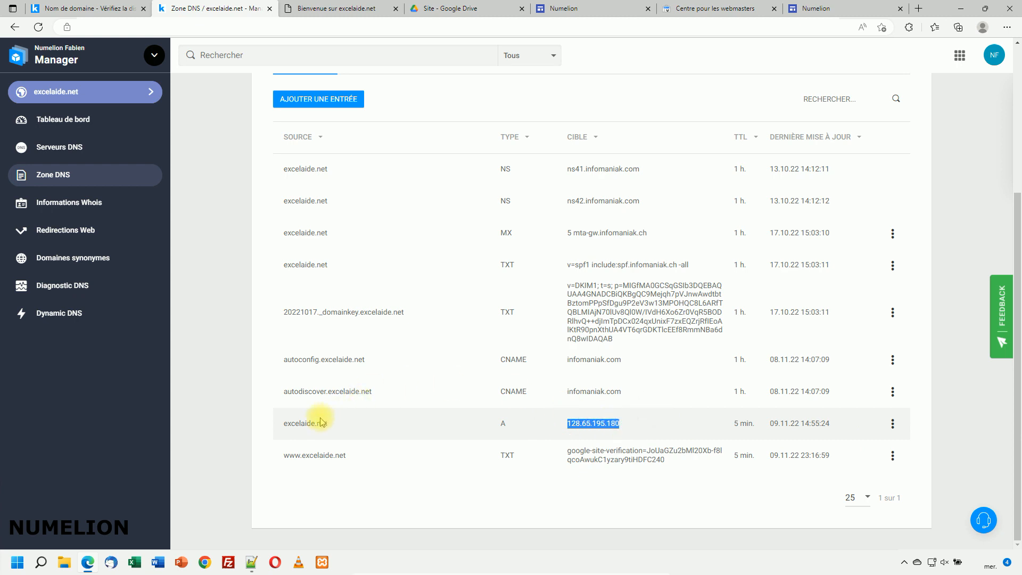
left_click(294, 424)
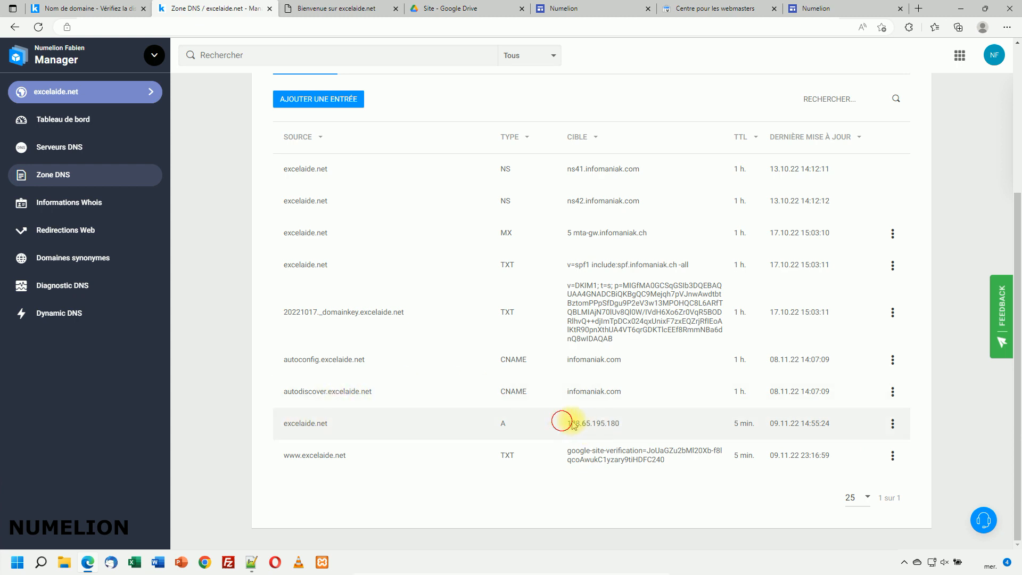
left_click_drag(574, 424, 623, 423)
left_click(317, 424)
left_click(602, 8)
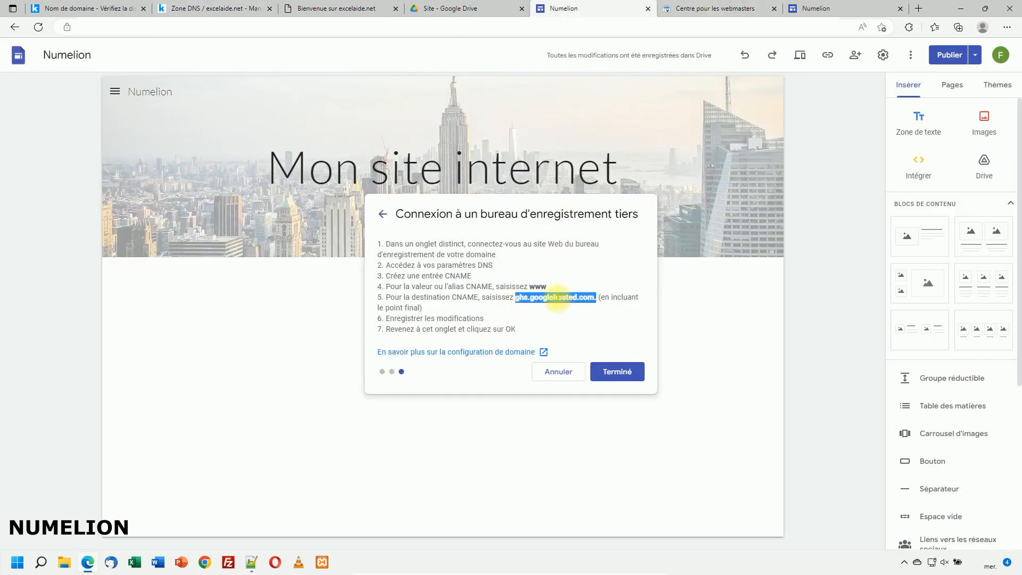
left_click(229, 8)
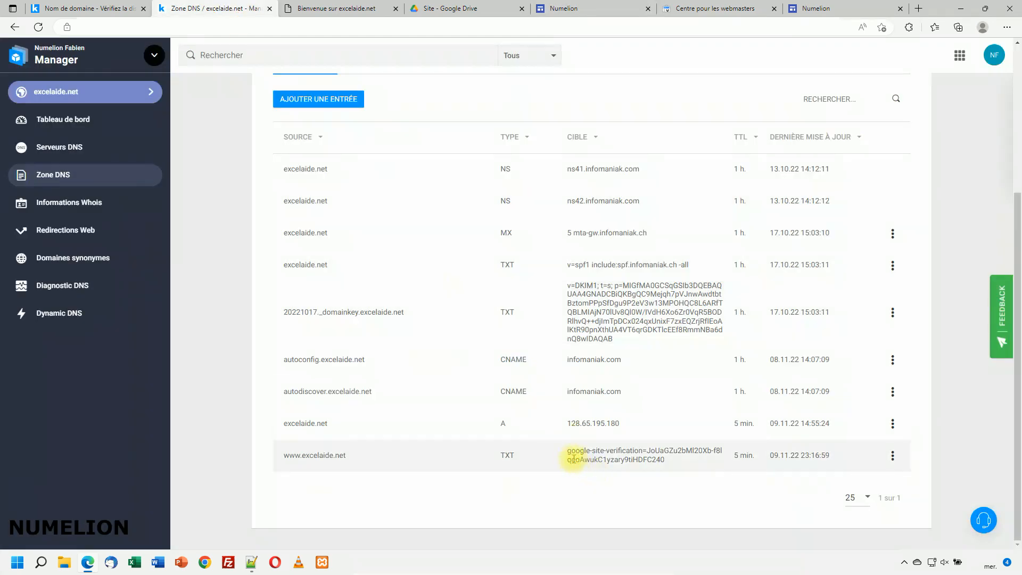
left_click(893, 456)
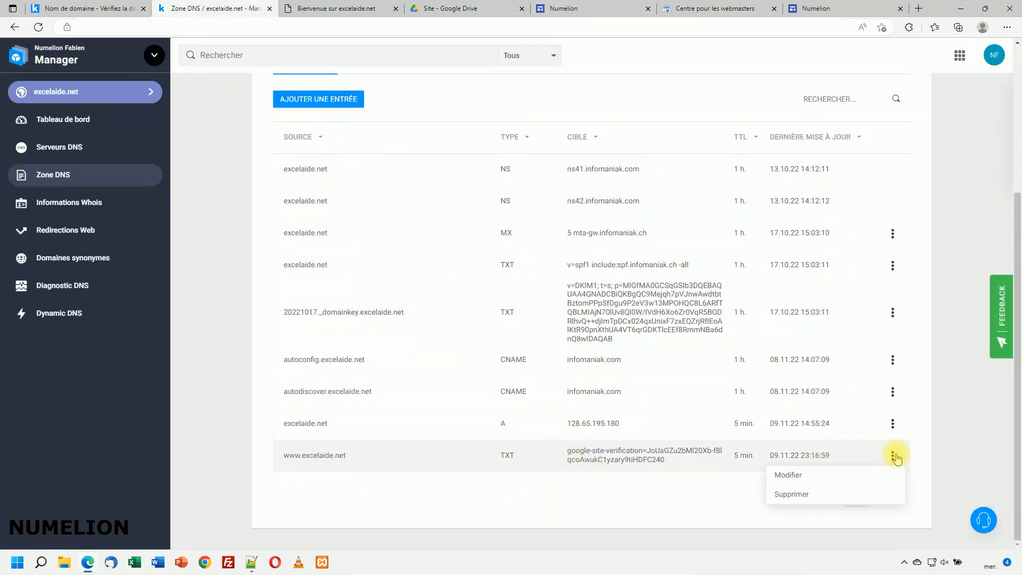
left_click(794, 494)
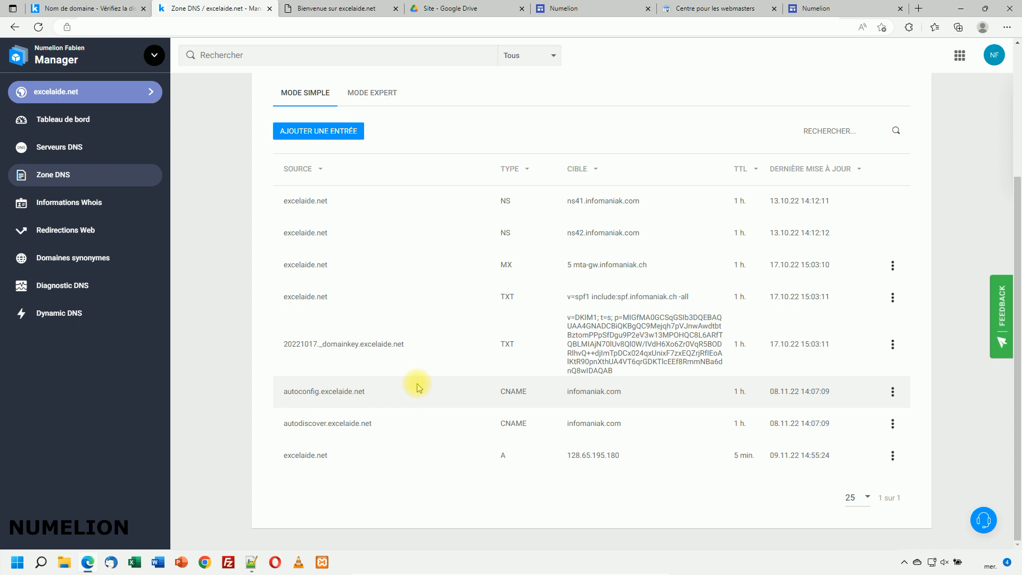
Step: Add a CNAME record with source www, target ghs.googlehosted.com. and a TTL of 5 minutes, and save it
left_click(331, 131)
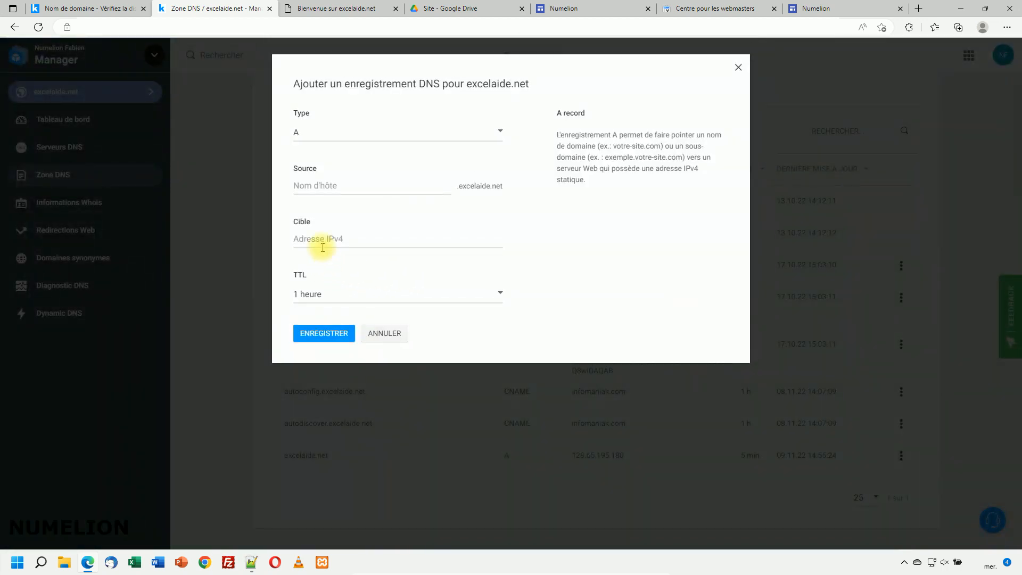
left_click(313, 130)
left_click(317, 170)
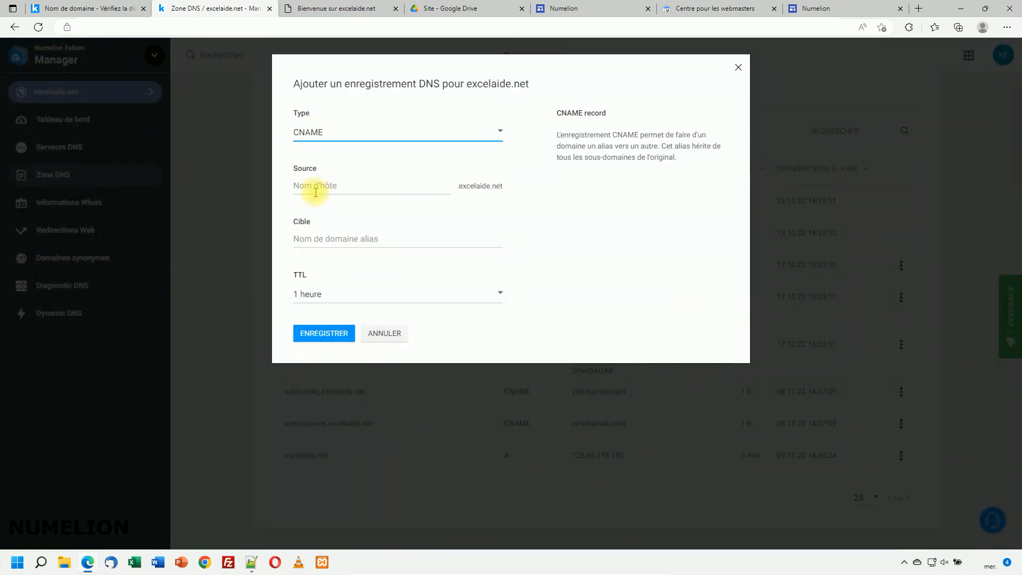
left_click(312, 188)
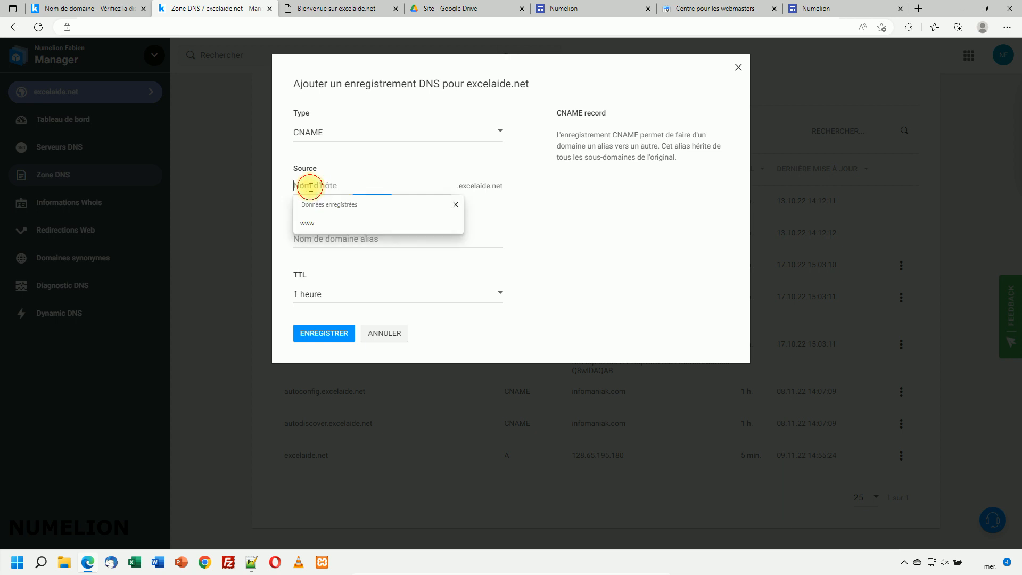
left_click(308, 222)
left_click(426, 295)
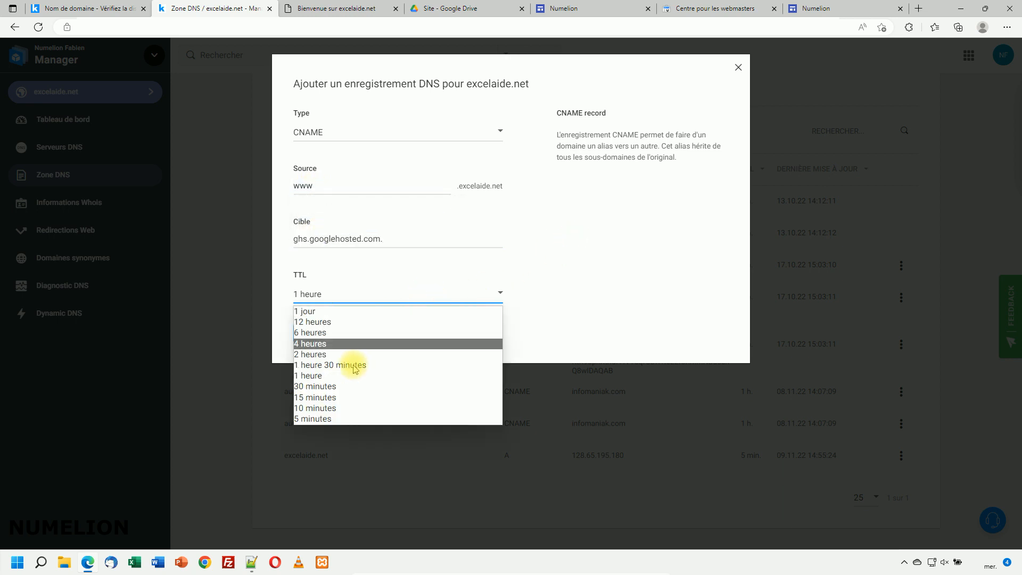
left_click(326, 418)
left_click(321, 336)
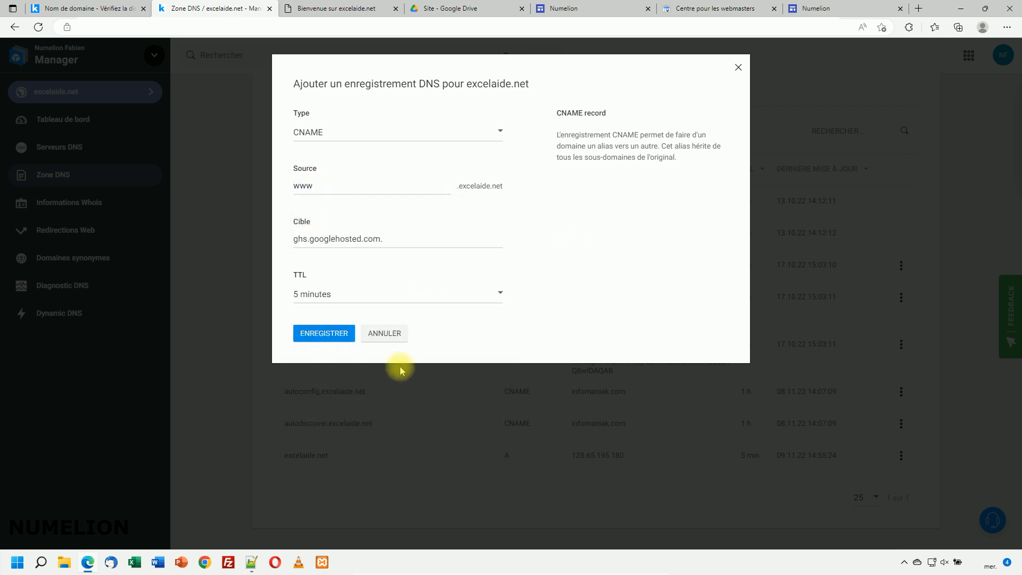
scroll(451, 420, "down", 4)
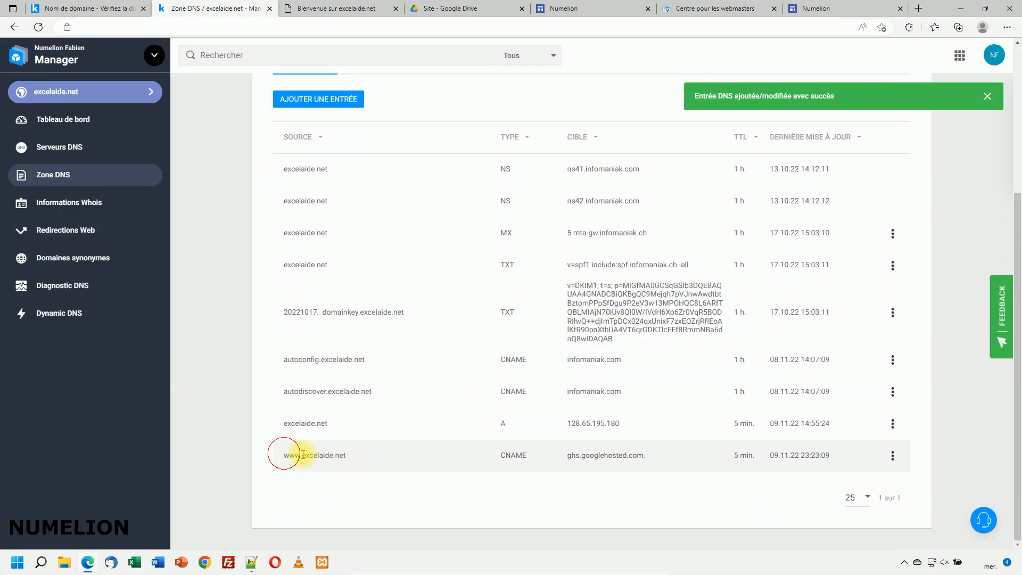
left_click_drag(308, 455, 326, 461)
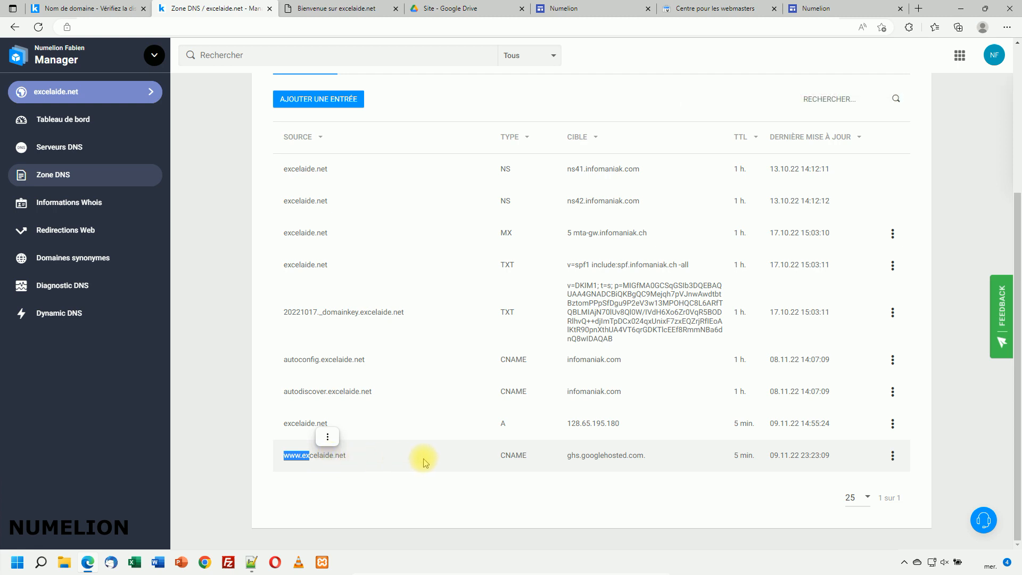
triple_click(601, 456)
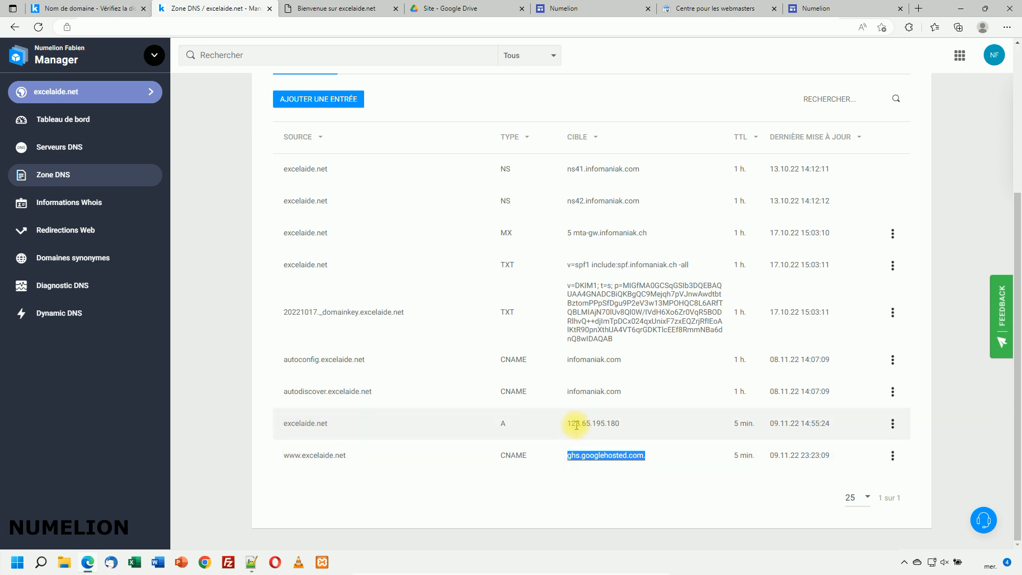
double_click(283, 425)
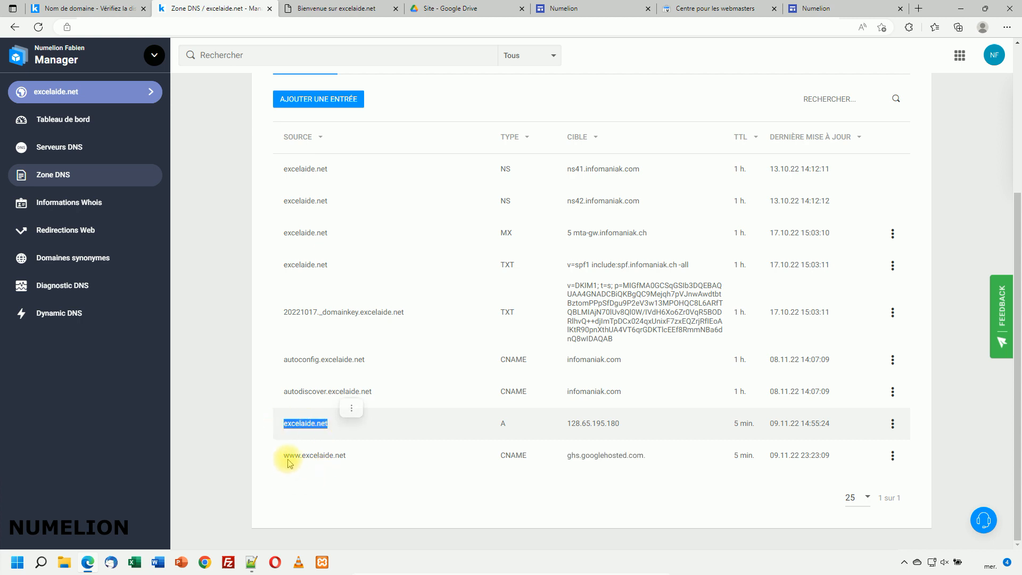
left_click(288, 426)
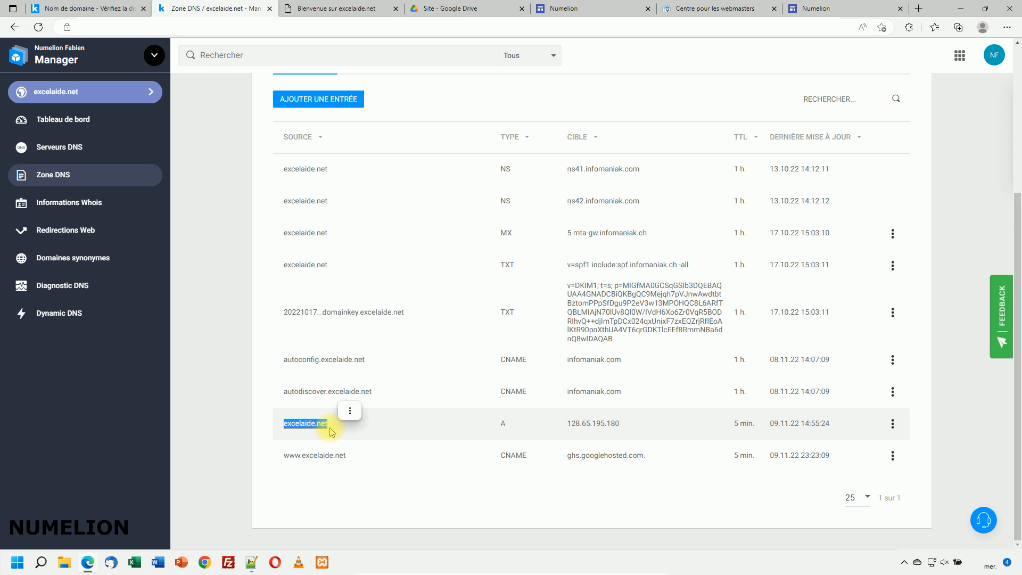
left_click(287, 456)
left_click_drag(298, 456, 301, 456)
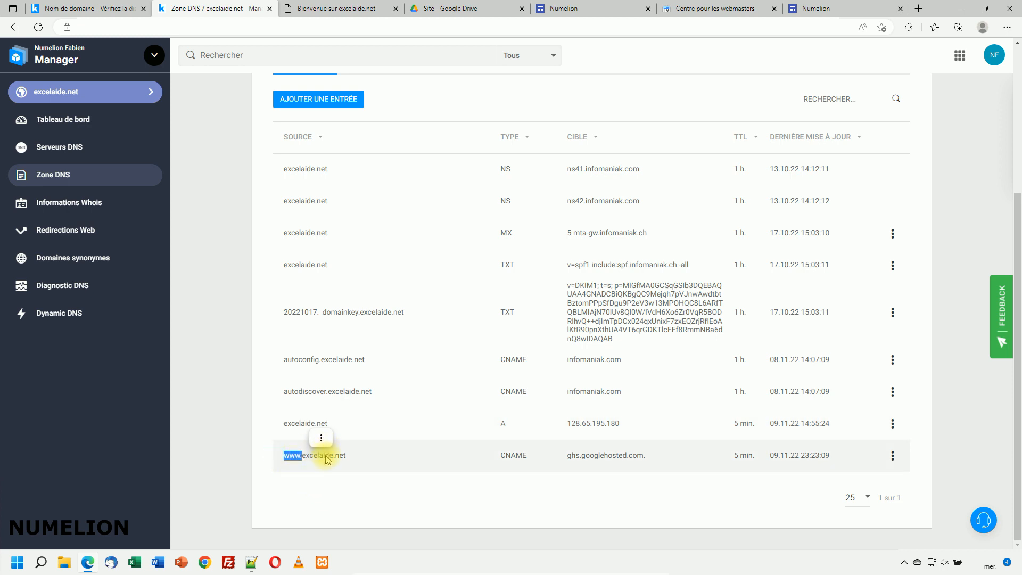
left_click(290, 456)
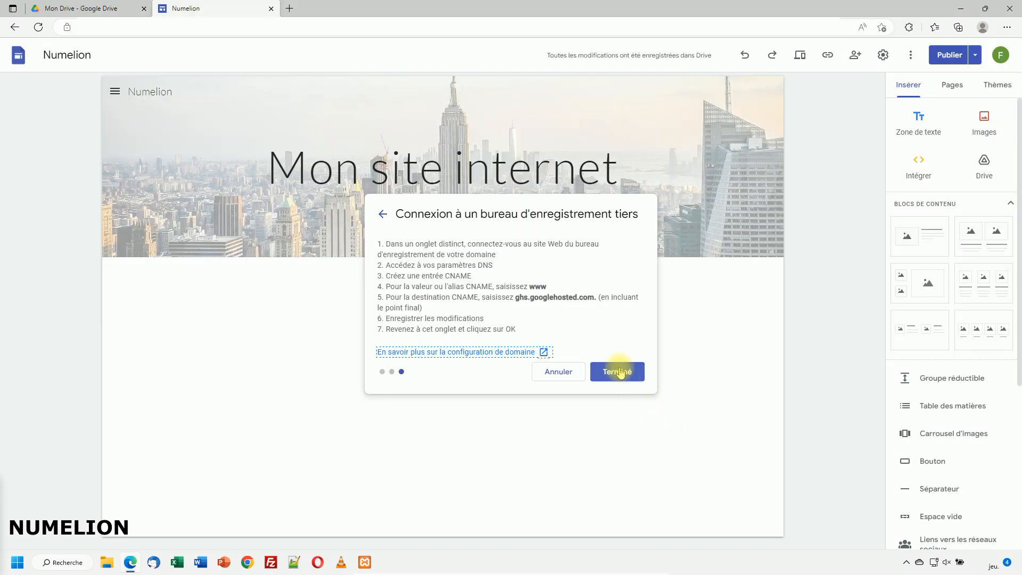
Step: Complete the third-party registrar connection in Google Sites and reopen the custom domain settings to check the connected domains
left_click(618, 372)
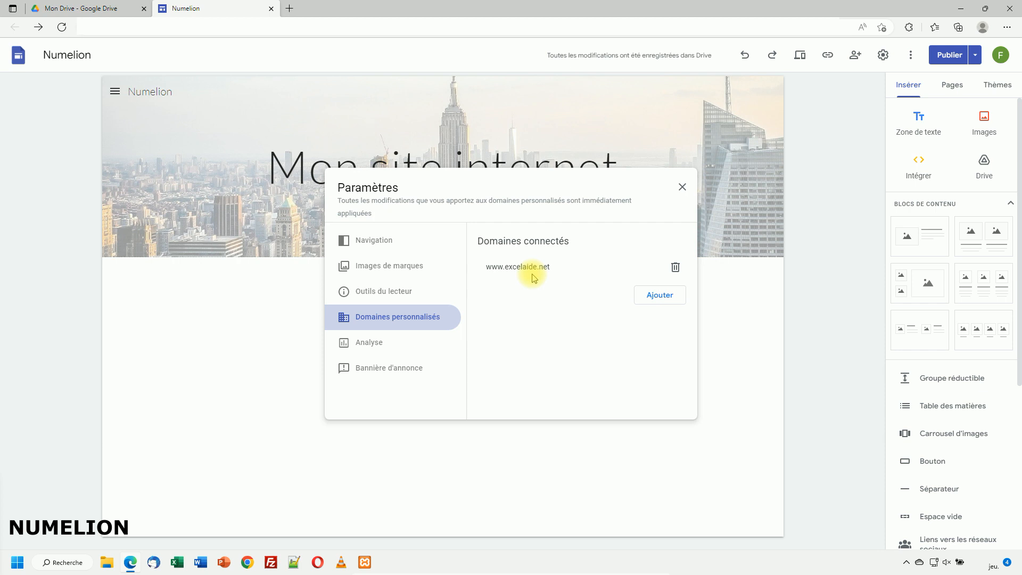
left_click(681, 188)
left_click(884, 55)
left_click(386, 317)
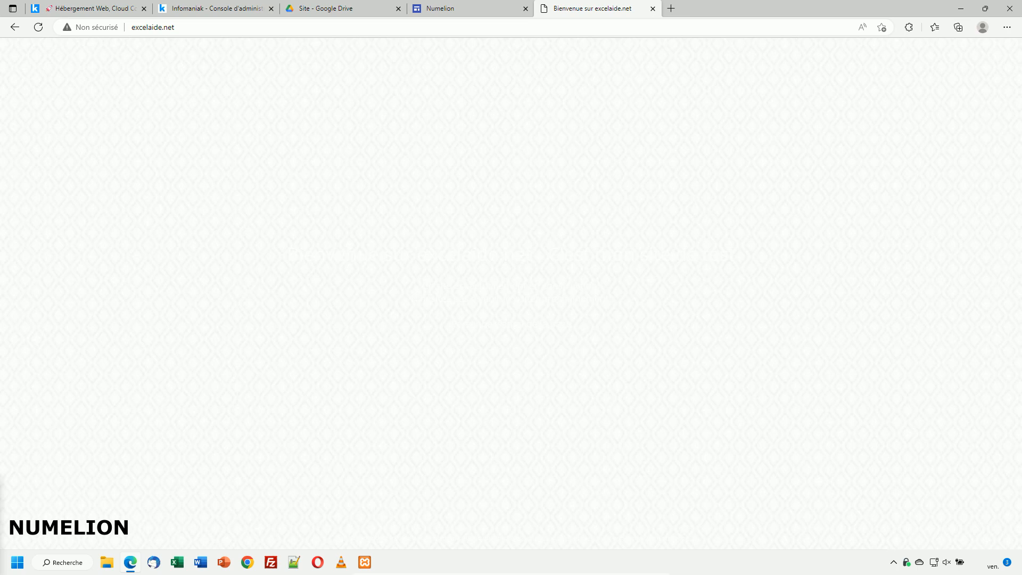
left_click(135, 28)
left_click(134, 27)
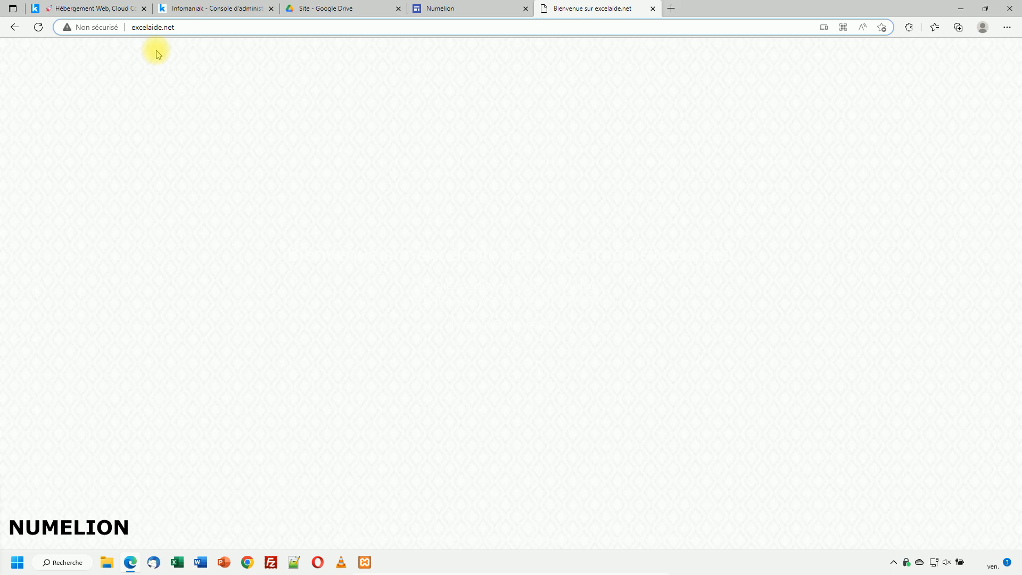
type("www.")
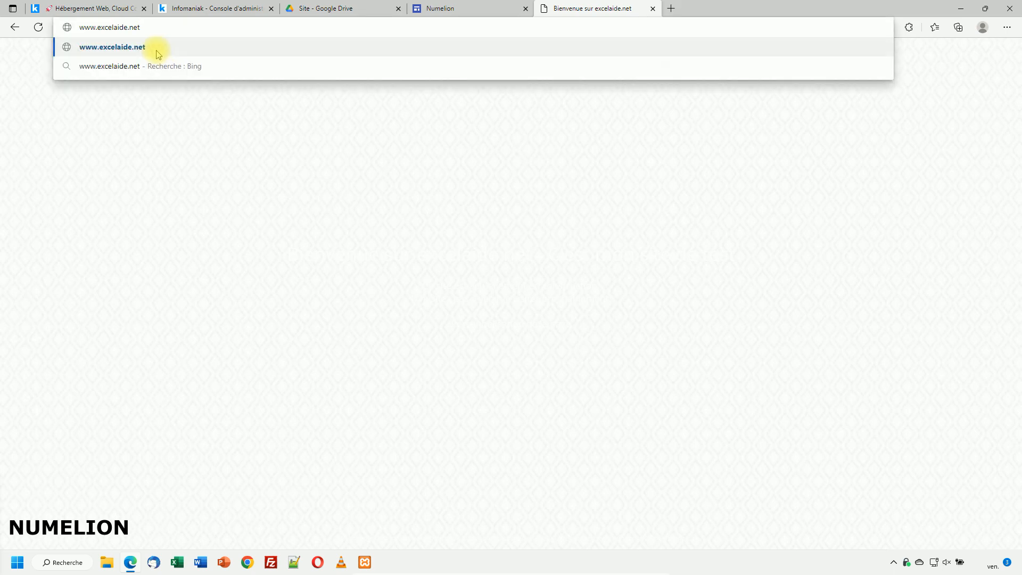
left_click(157, 52)
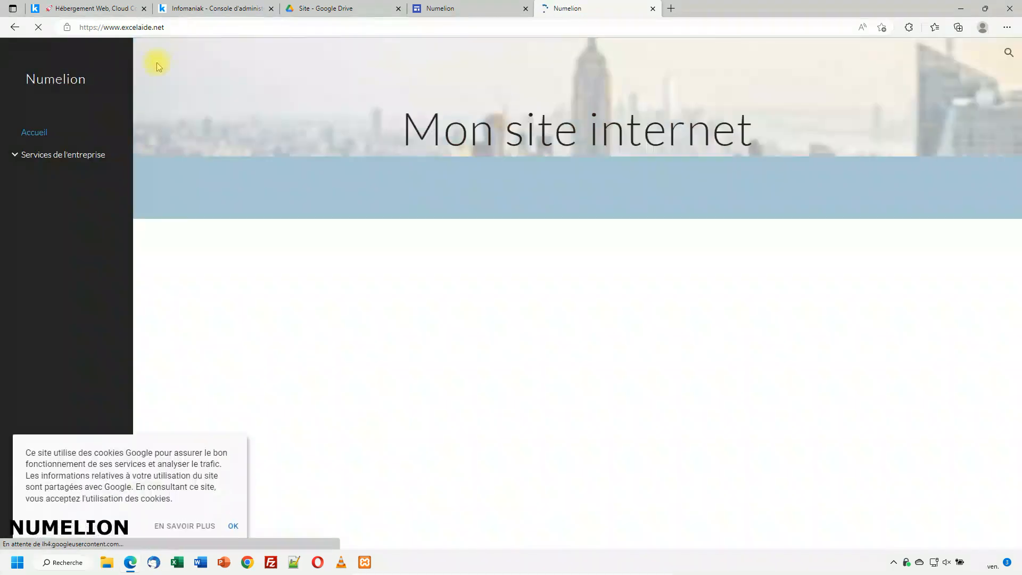
left_click(234, 526)
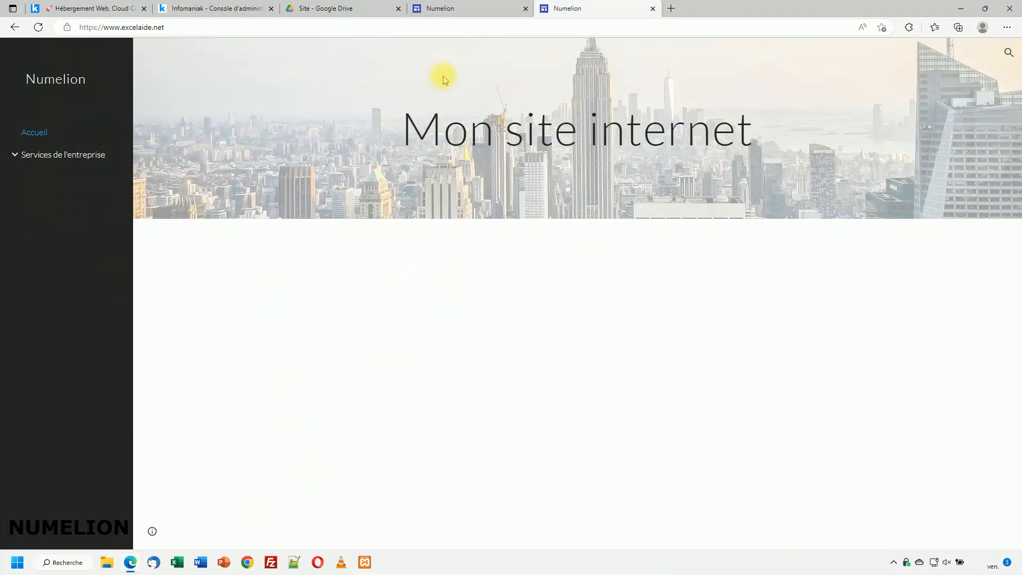
left_click(445, 8)
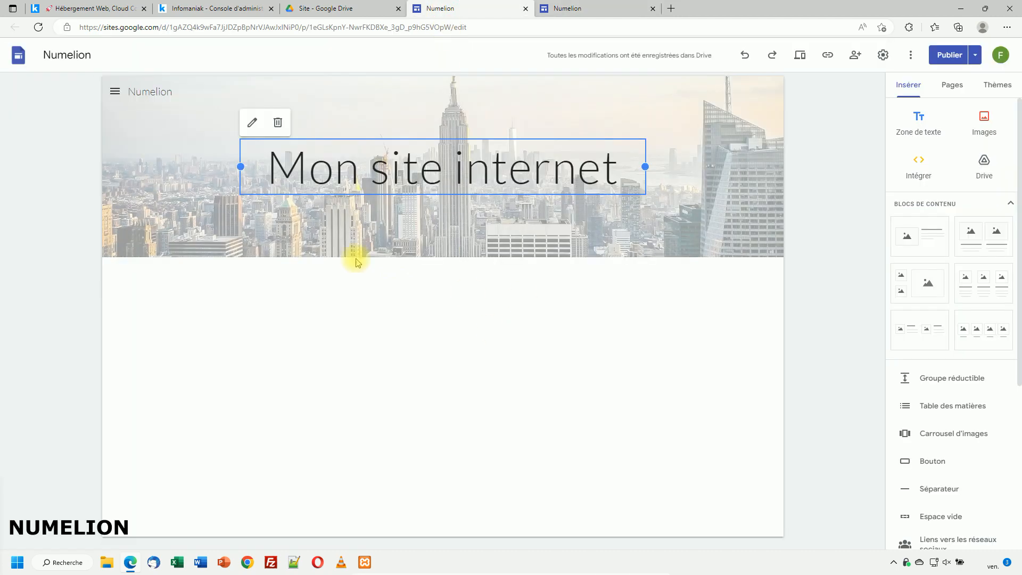
left_click(558, 9)
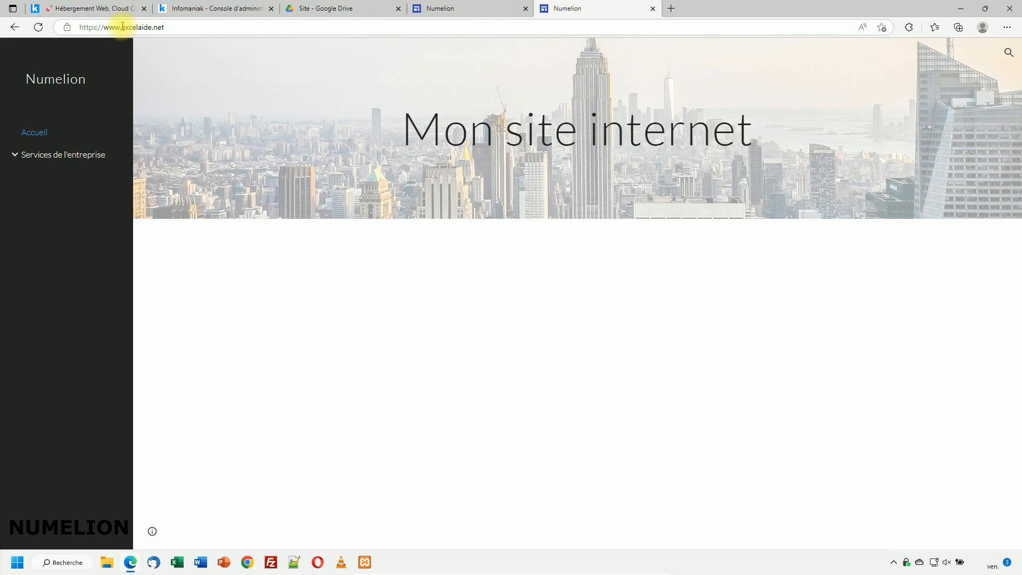
Step: Load excelaide.net without the www prefix to check which page the bare domain opens
left_click_drag(121, 26, 79, 28)
key("BackSpace")
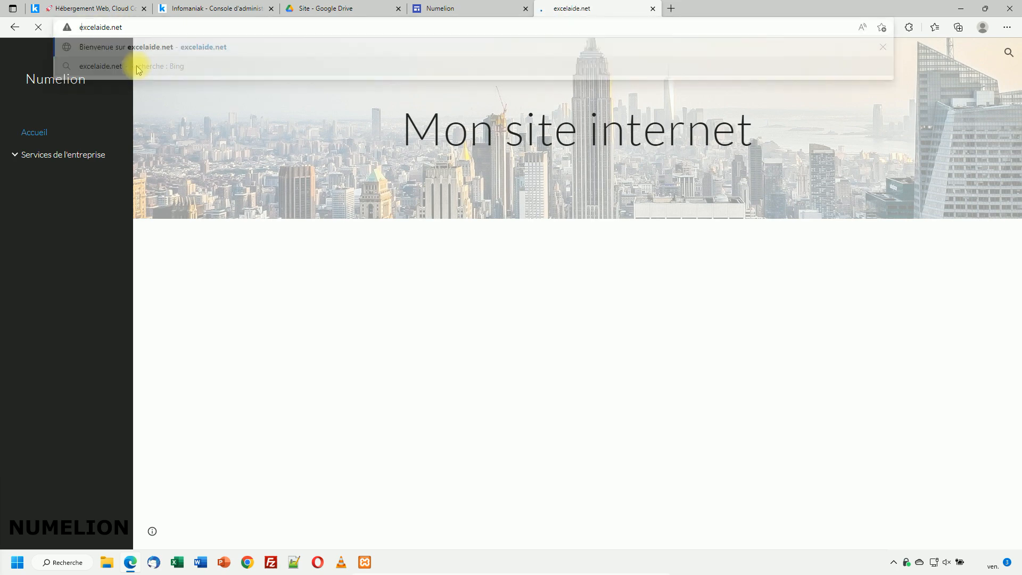
key("Return")
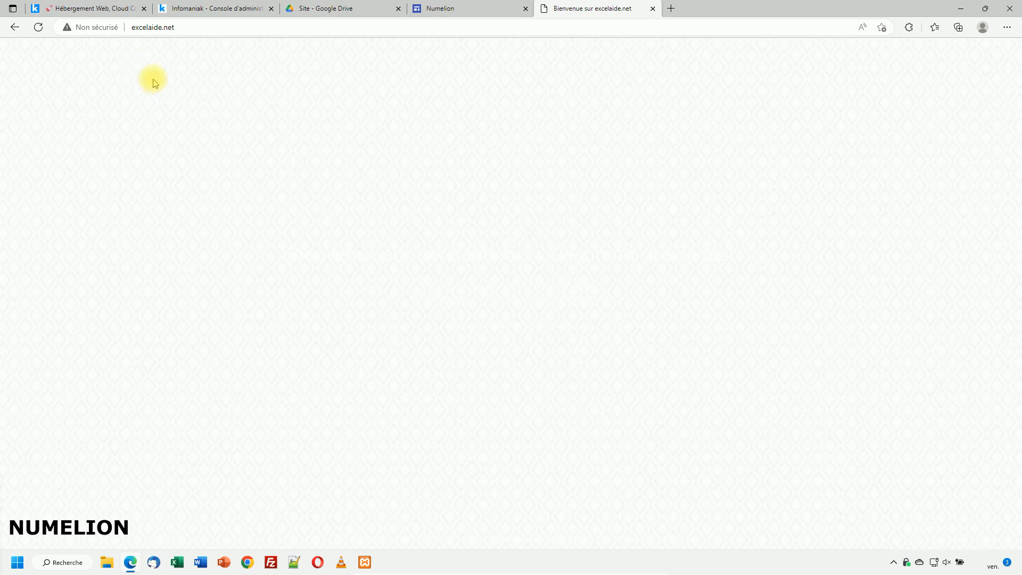
left_click(196, 10)
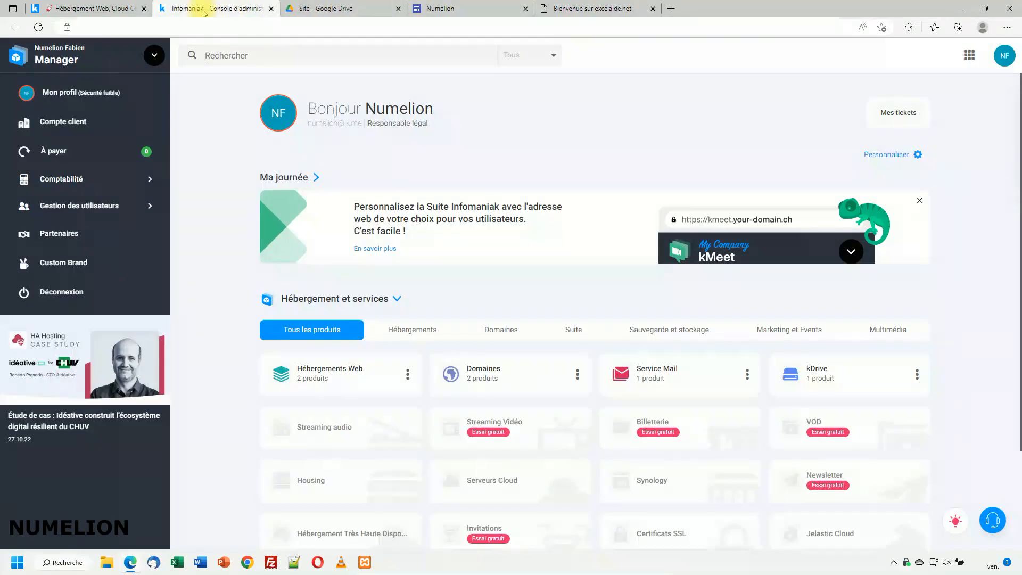
left_click(493, 379)
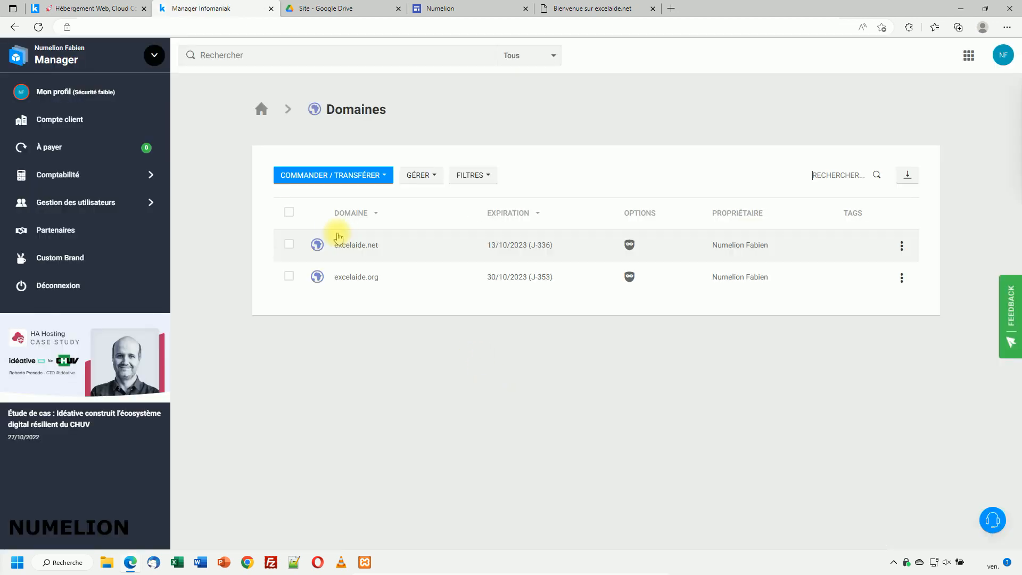
left_click(357, 247)
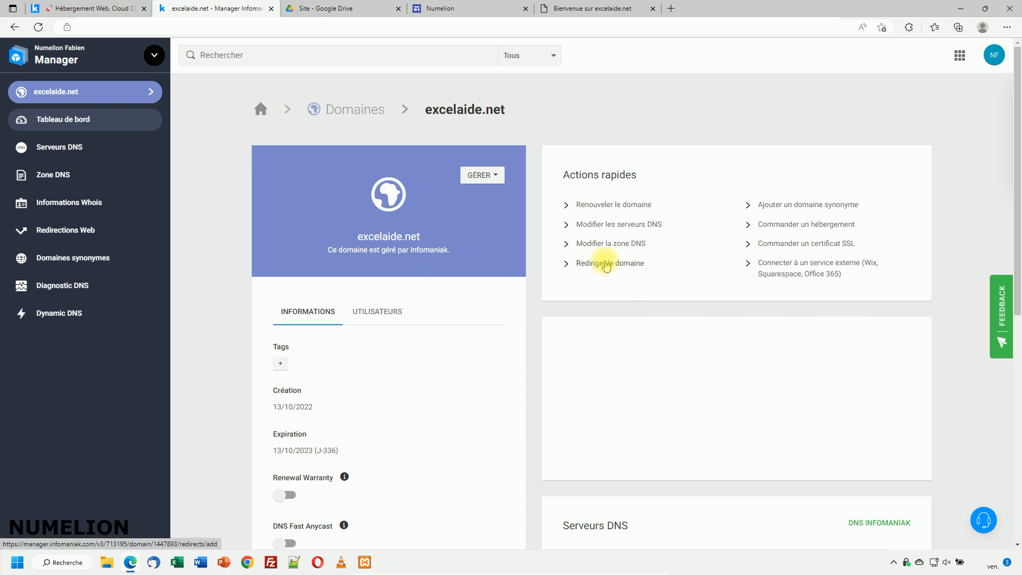
left_click(606, 263)
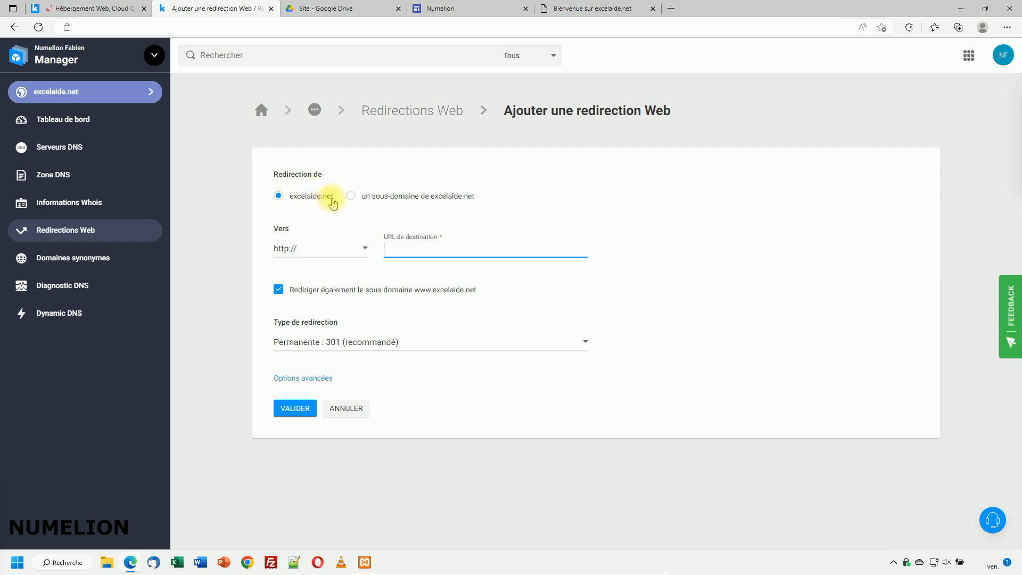
left_click(294, 244)
left_click(300, 273)
left_click(398, 251)
type("ww")
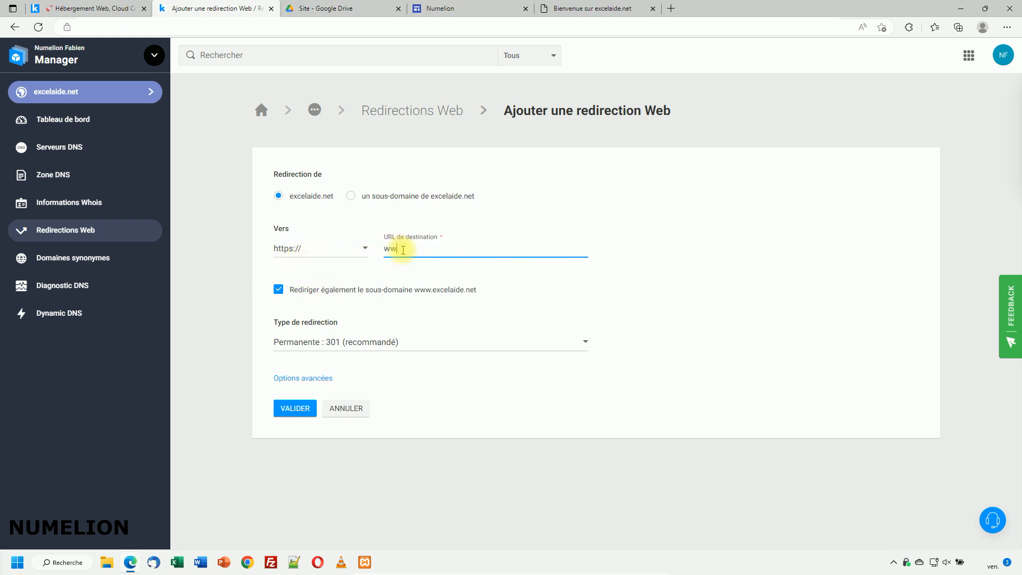
type("w.excelaide.net")
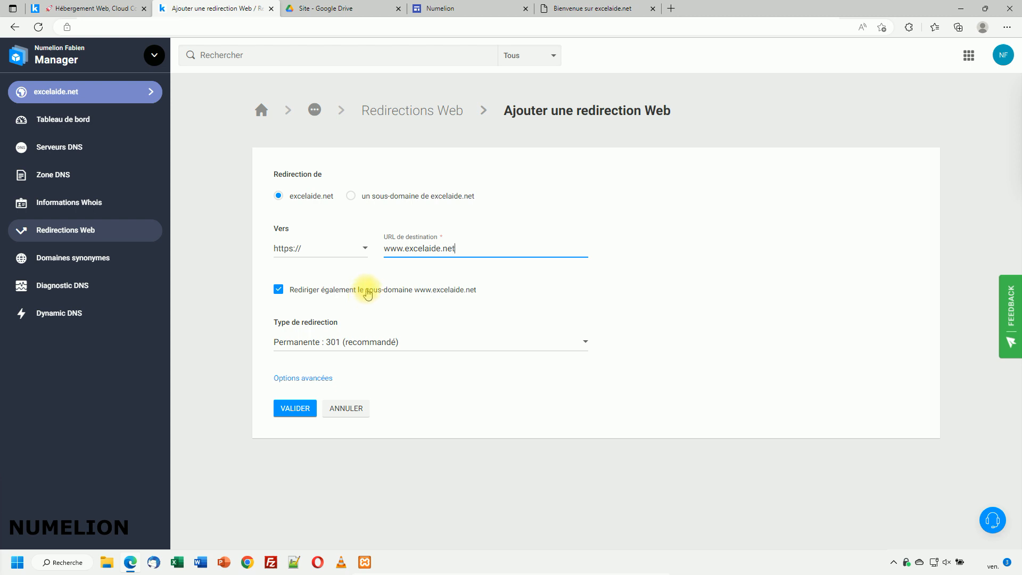
left_click(370, 295)
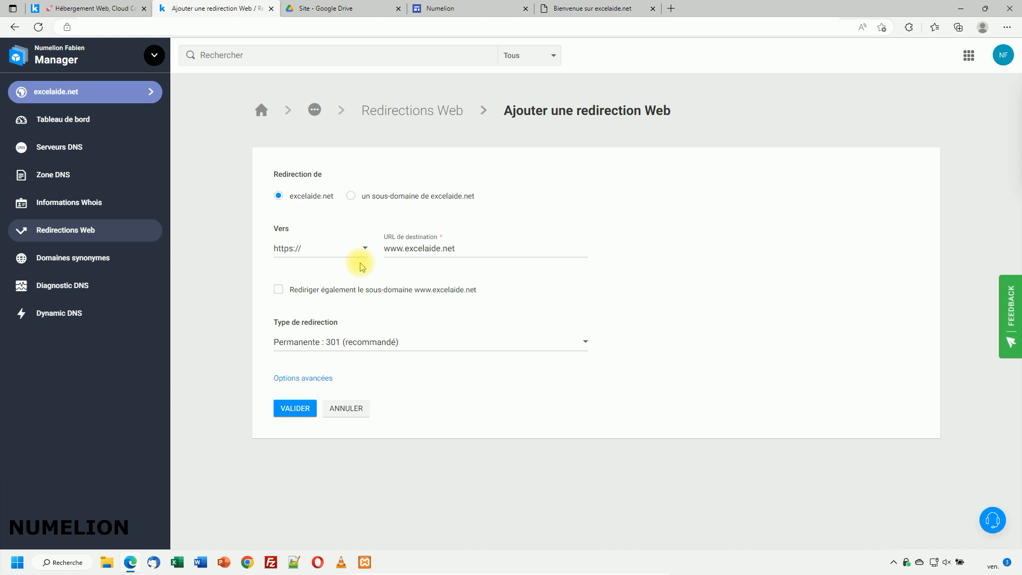
left_click(339, 345)
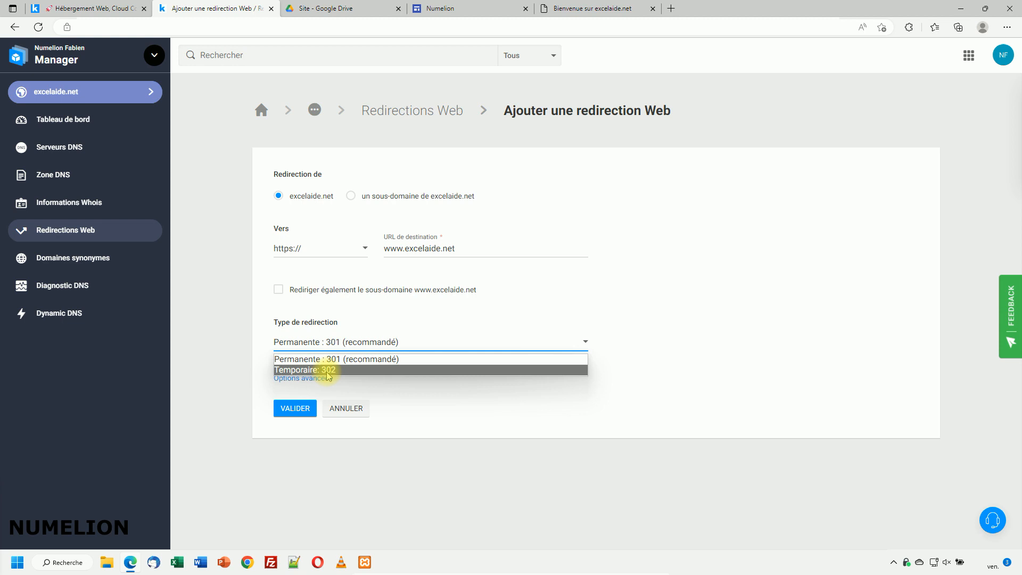
left_click(353, 360)
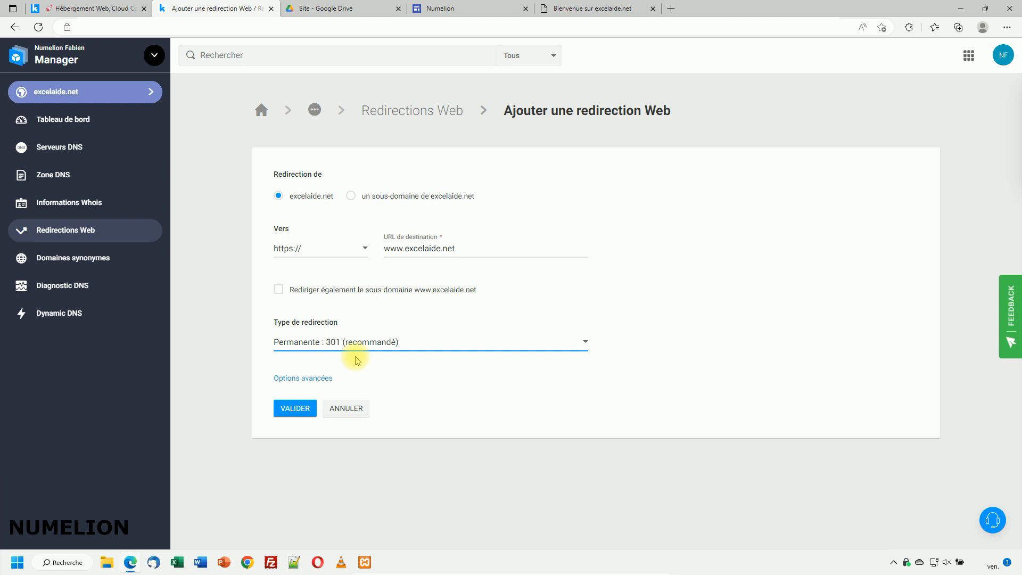
left_click(328, 380)
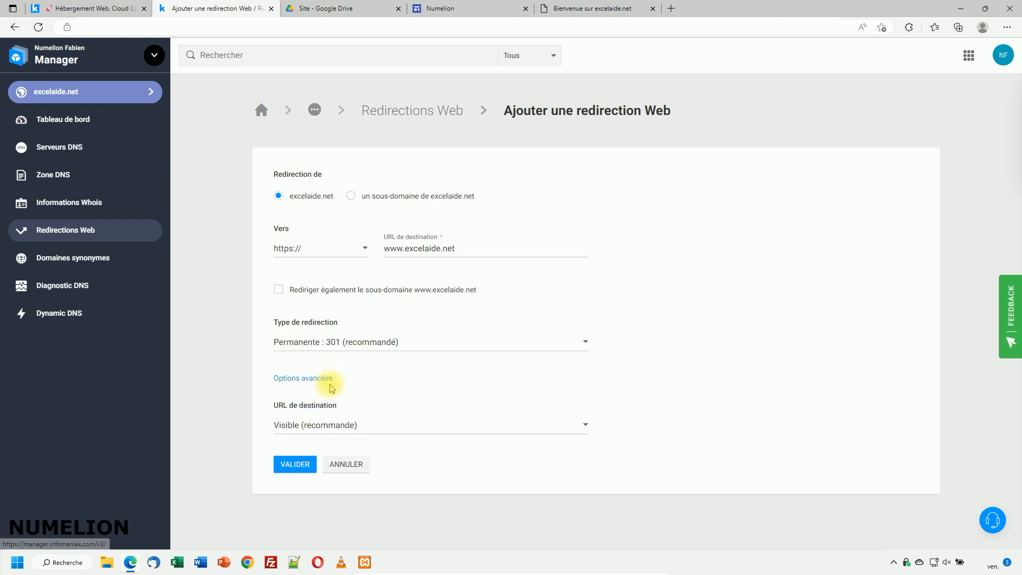
left_click(300, 428)
left_click(302, 430)
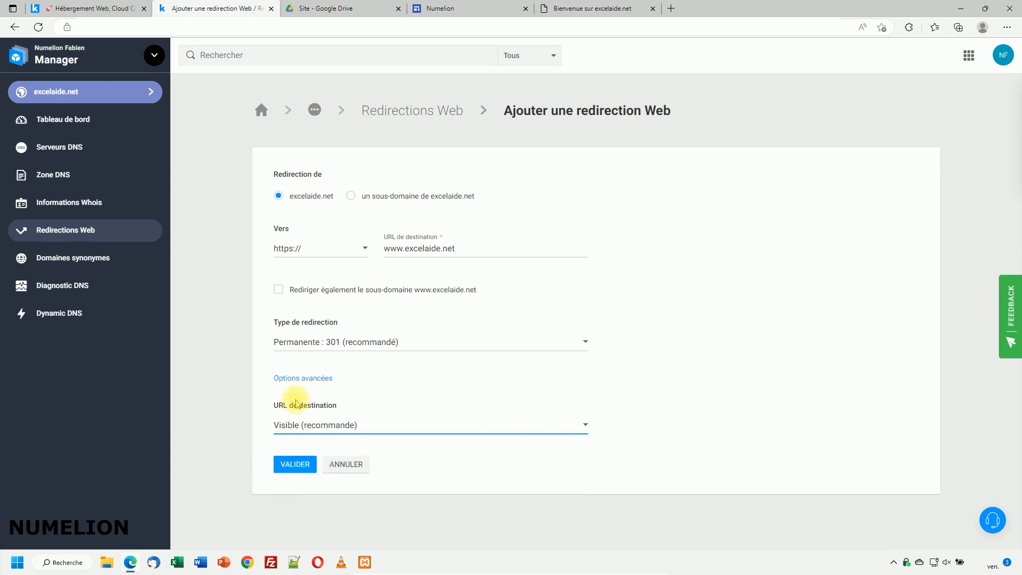
left_click(302, 379)
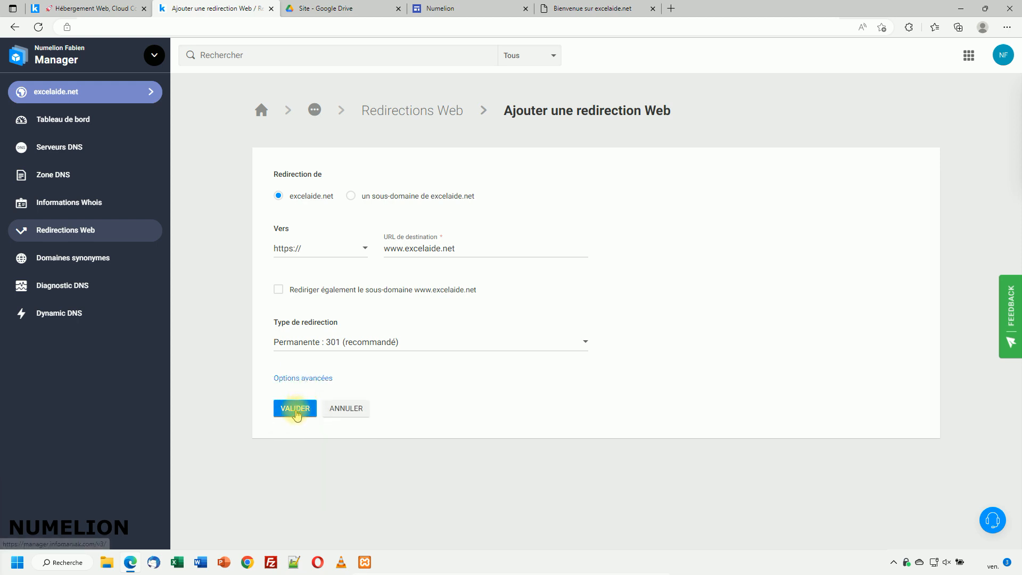
Step: Submit the excelaide.net redirection and confirm overwriting the existing configuration
left_click(296, 405)
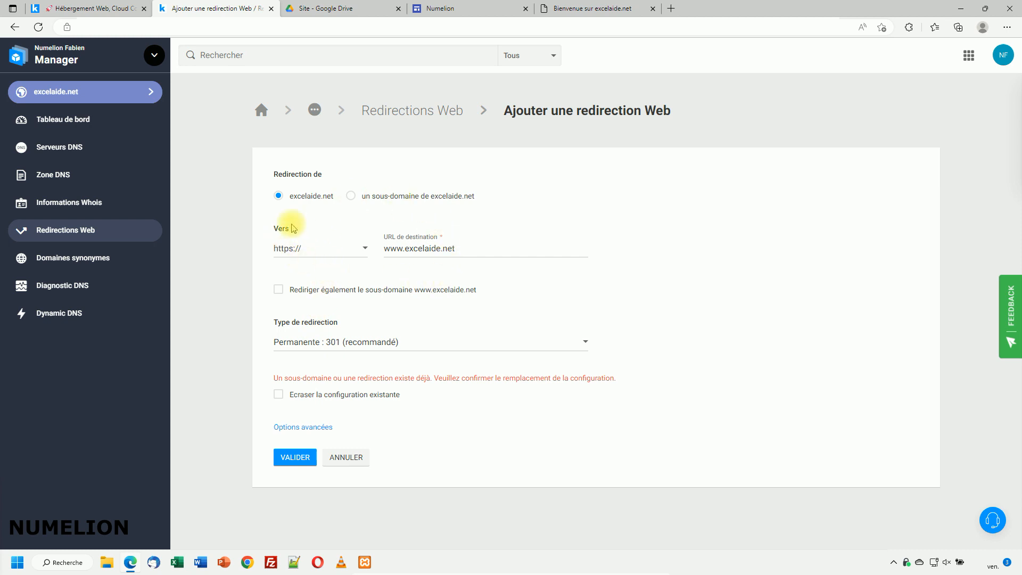
left_click(324, 390)
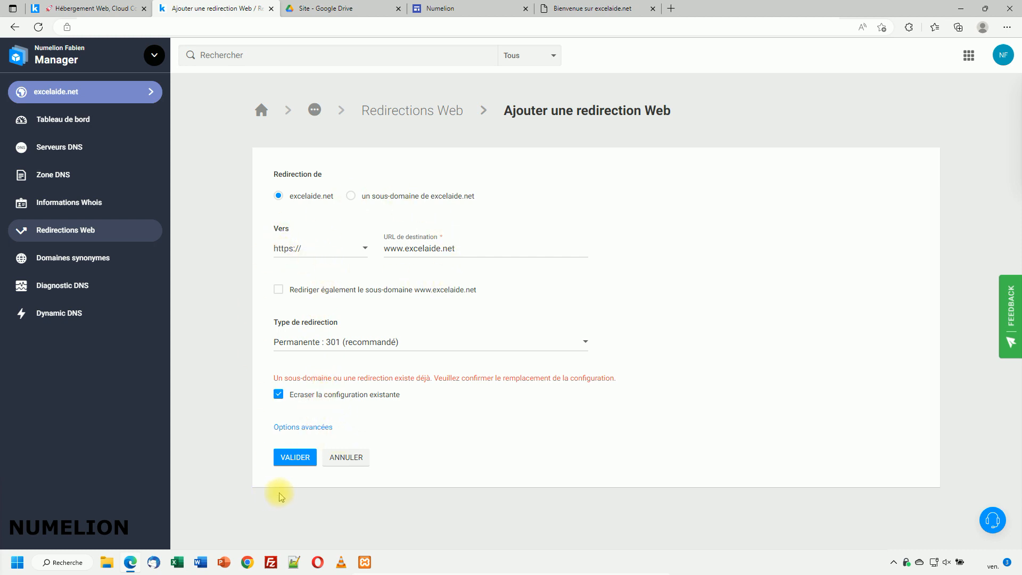
left_click(296, 459)
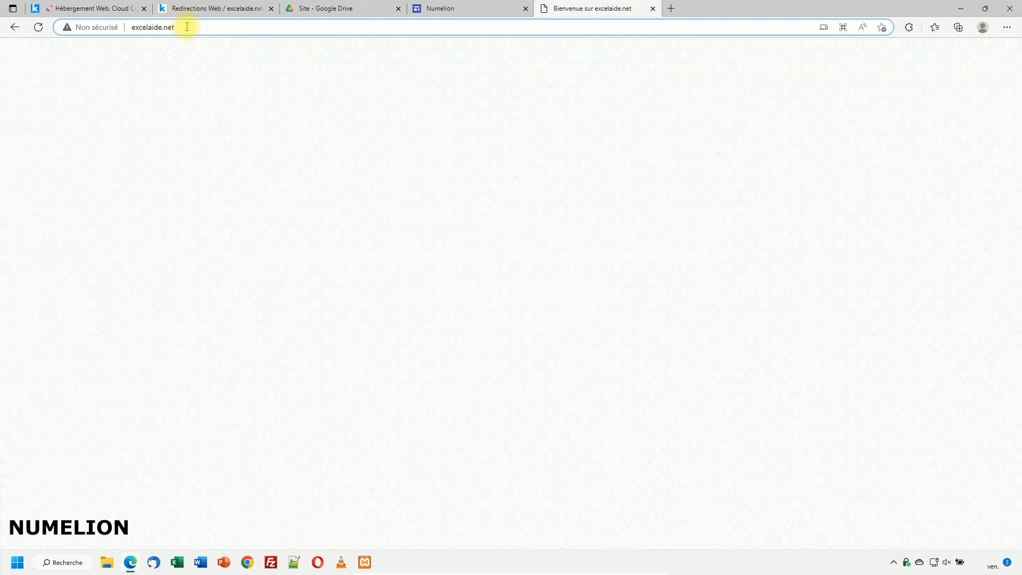
Step: Reload excelaide.net to test the redirection and compare the page with the Numelion site in the Google Sites editor
key("Return")
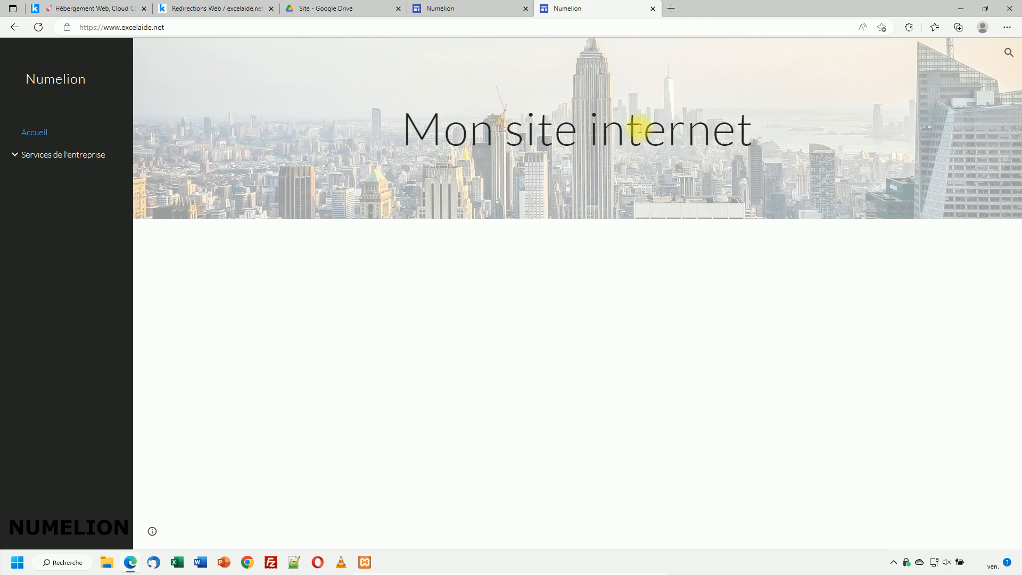
left_click(435, 8)
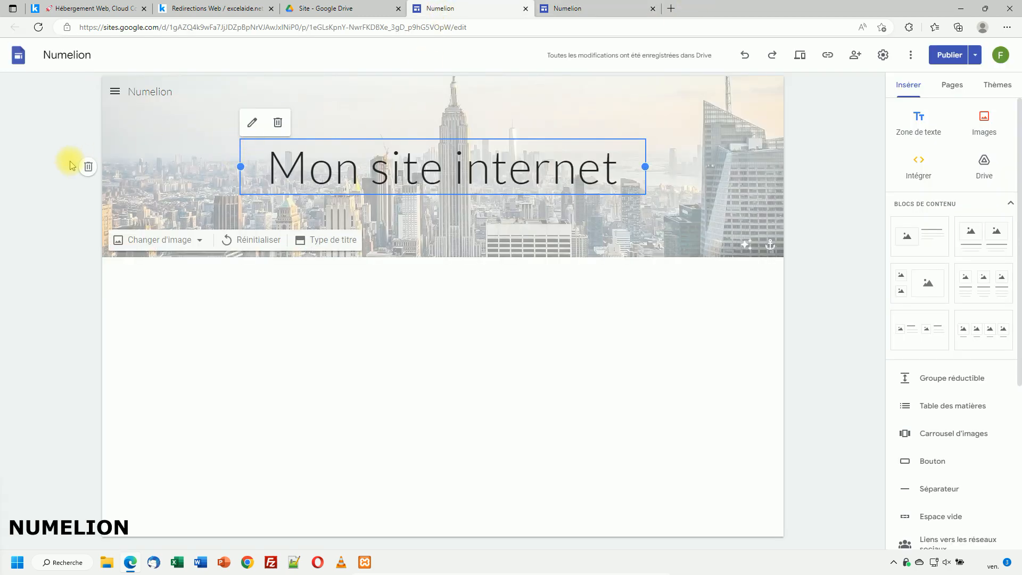
left_click(170, 217)
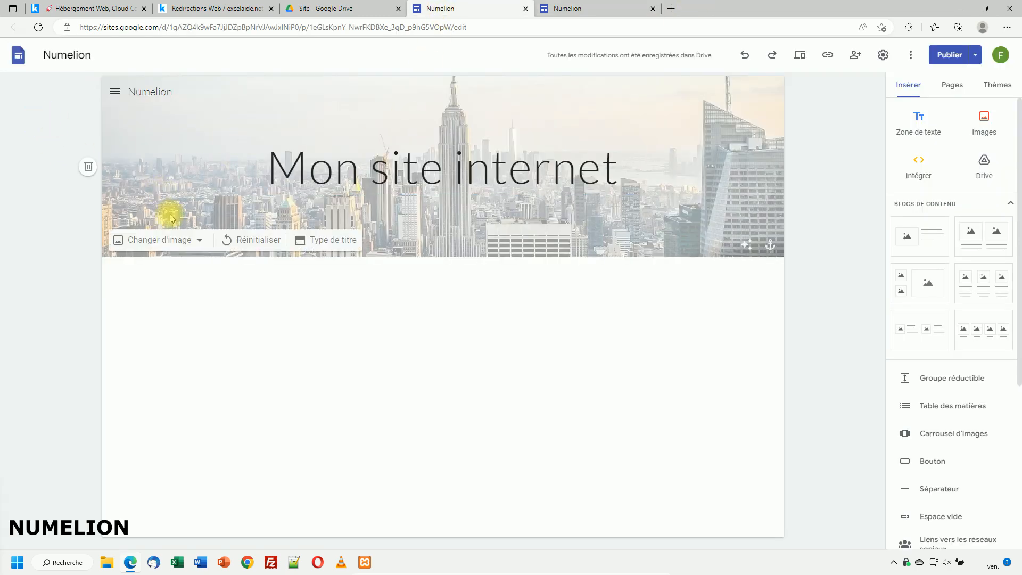
left_click(573, 8)
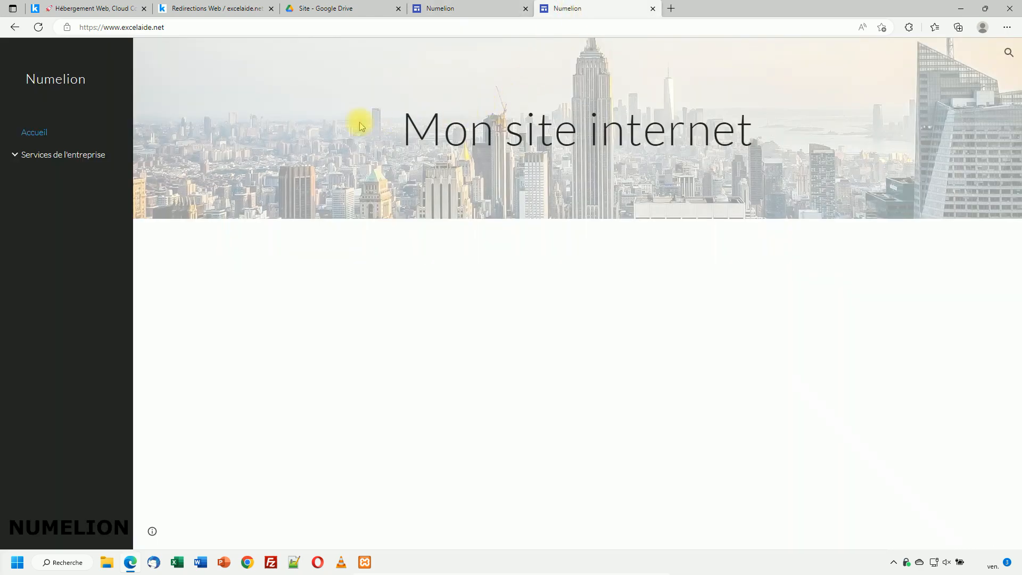